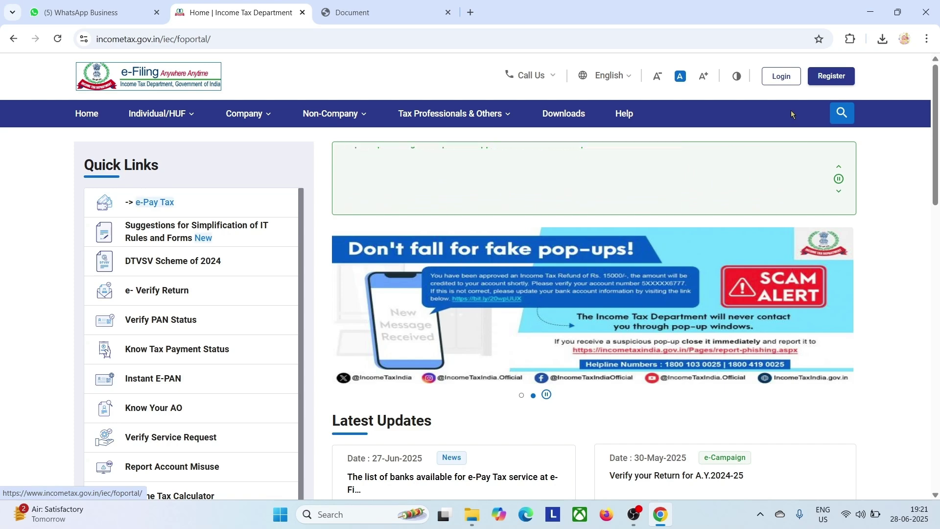
- Log in to the e-Filing portal with the user ID, confirm the secure access message and enter the account password
{"action": "left_click", "coordinate": [783, 77]}
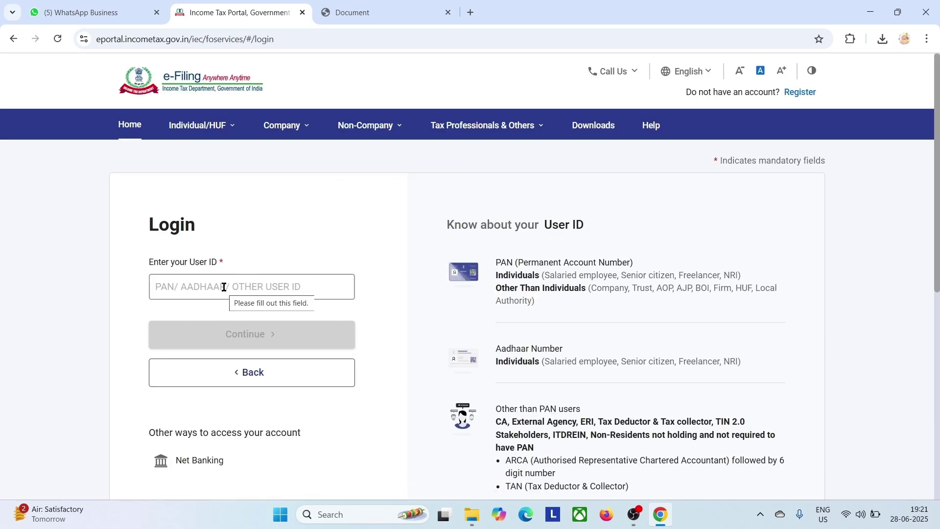
{"action": "scroll", "coordinate": [215, 289], "scroll_direction": "down", "scroll_amount": 4}
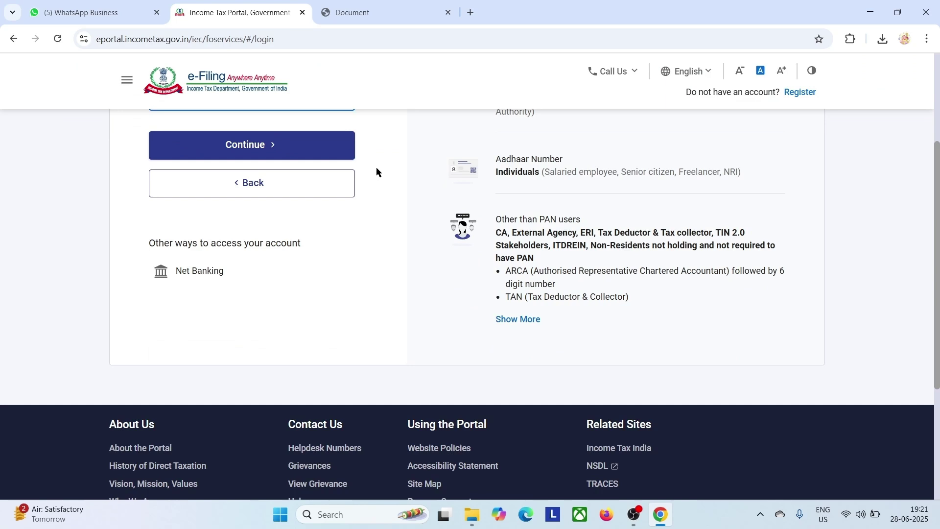
{"action": "left_click", "coordinate": [300, 153]}
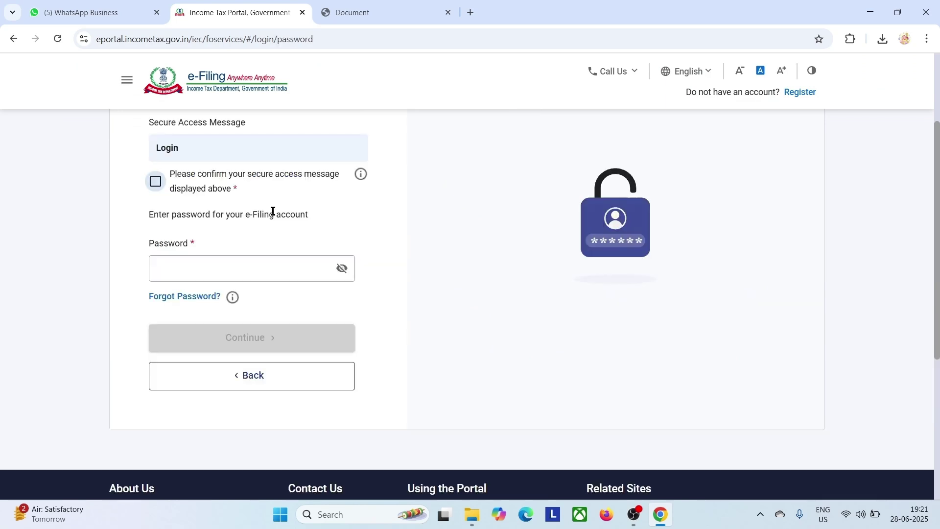
{"action": "left_click", "coordinate": [156, 182]}
{"action": "left_click", "coordinate": [191, 266]}
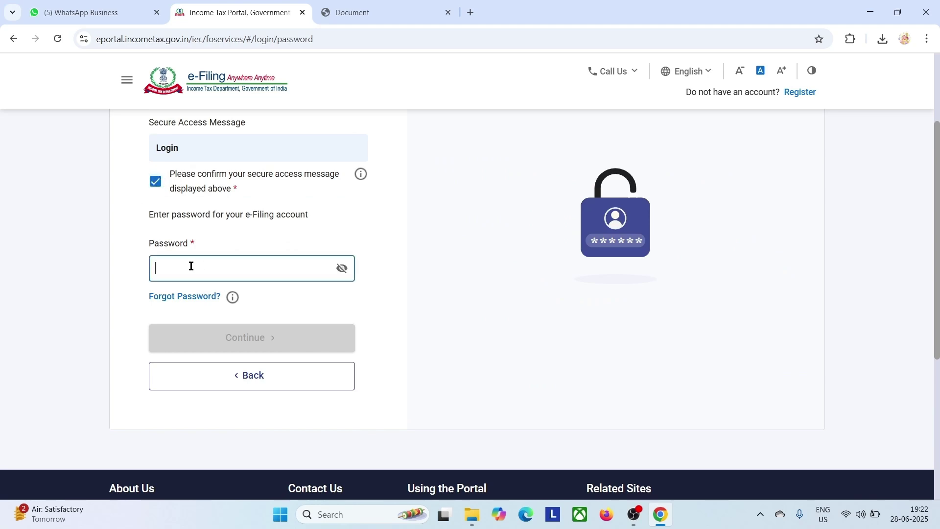
{"action": "key", "text": "ctrl+v"}
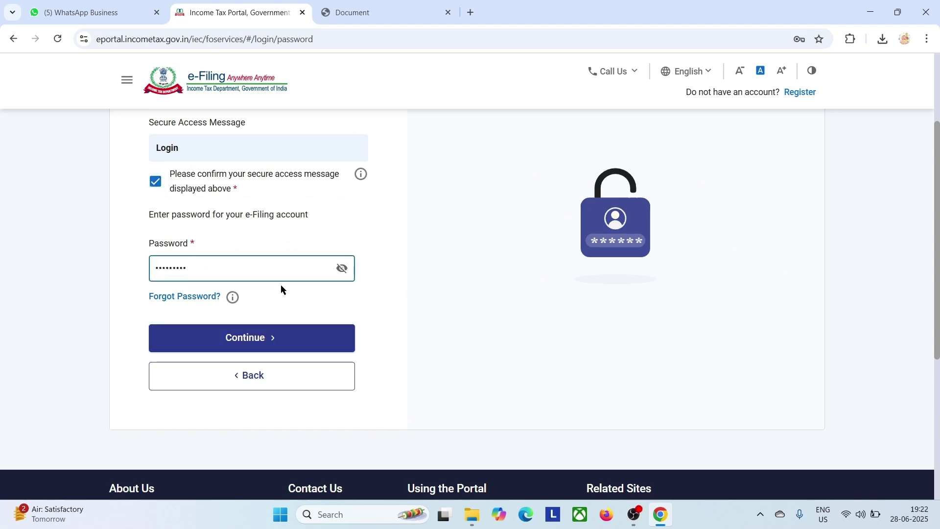
{"action": "left_click", "coordinate": [267, 343]}
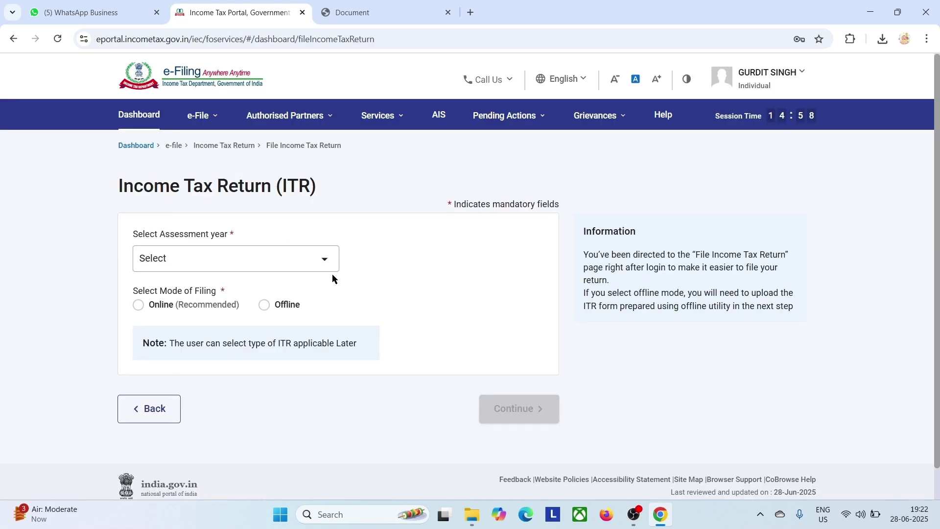
- Open File Income Tax Return and continue with assessment year 2025-26 and the Online mode of filing
{"action": "left_click", "coordinate": [217, 114]}
{"action": "mouse_move", "coordinate": [268, 148]}
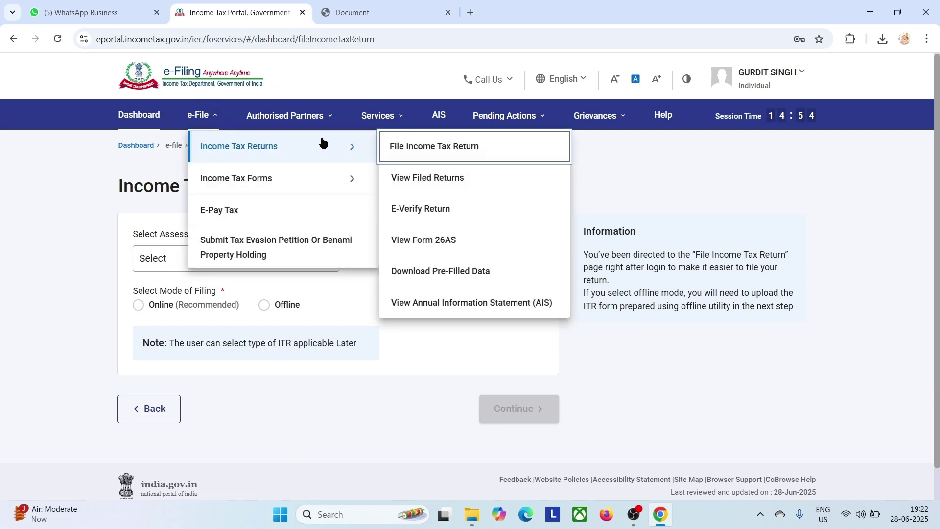
{"action": "left_click", "coordinate": [406, 157]}
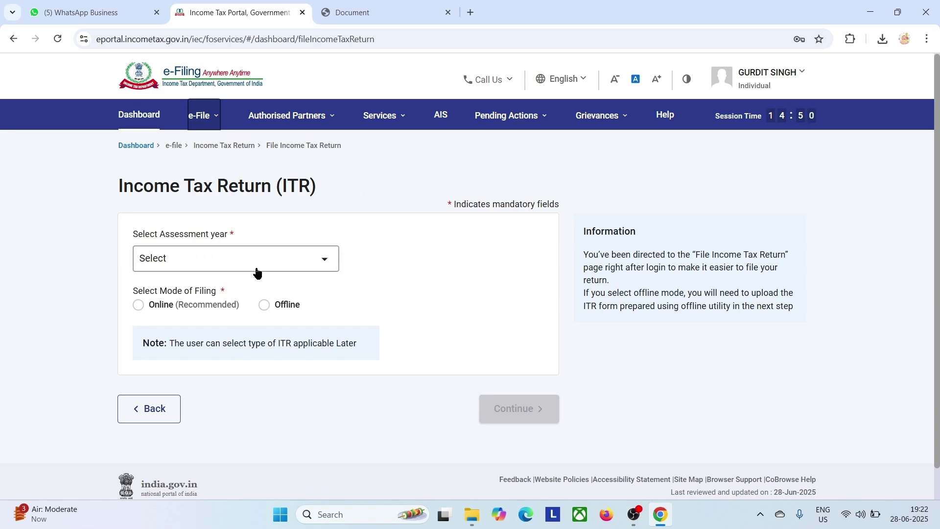
{"action": "left_click", "coordinate": [286, 253]}
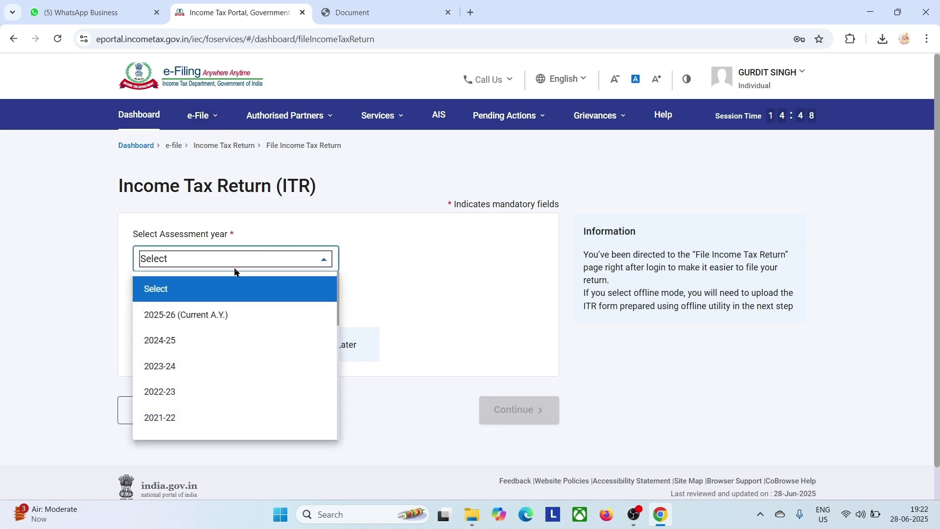
{"action": "left_click", "coordinate": [210, 316]}
{"action": "left_click", "coordinate": [138, 306]}
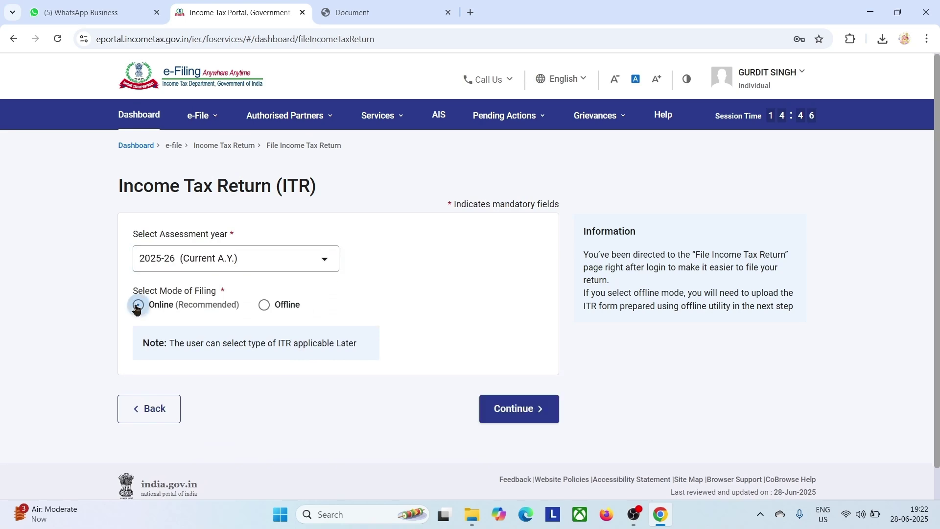
{"action": "left_click", "coordinate": [507, 416]}
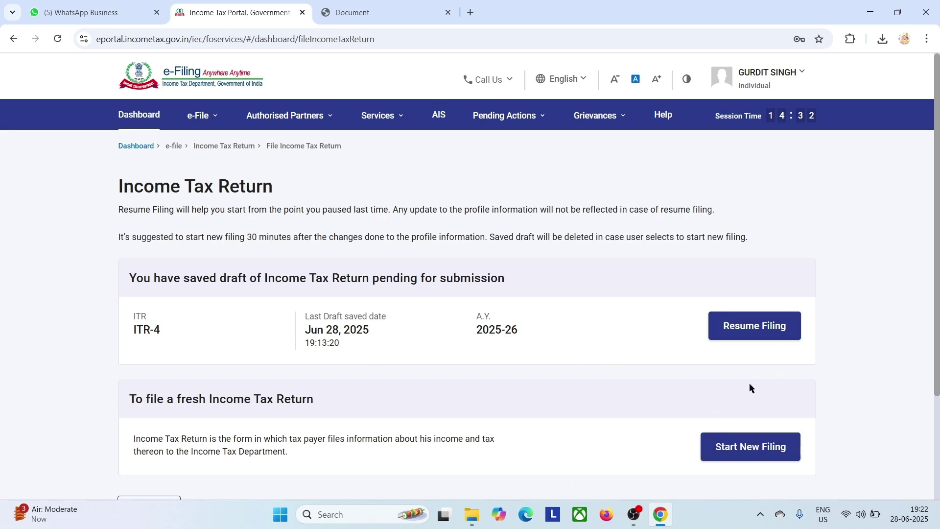
- Start a new filing with the Individual status and proceed with the ITR-4 form
{"action": "left_click", "coordinate": [742, 456]}
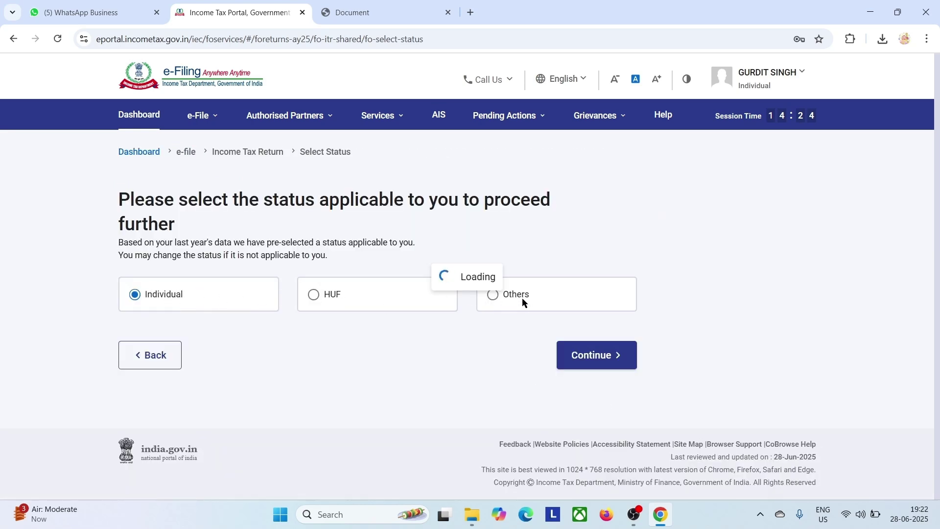
{"action": "left_click", "coordinate": [613, 357]}
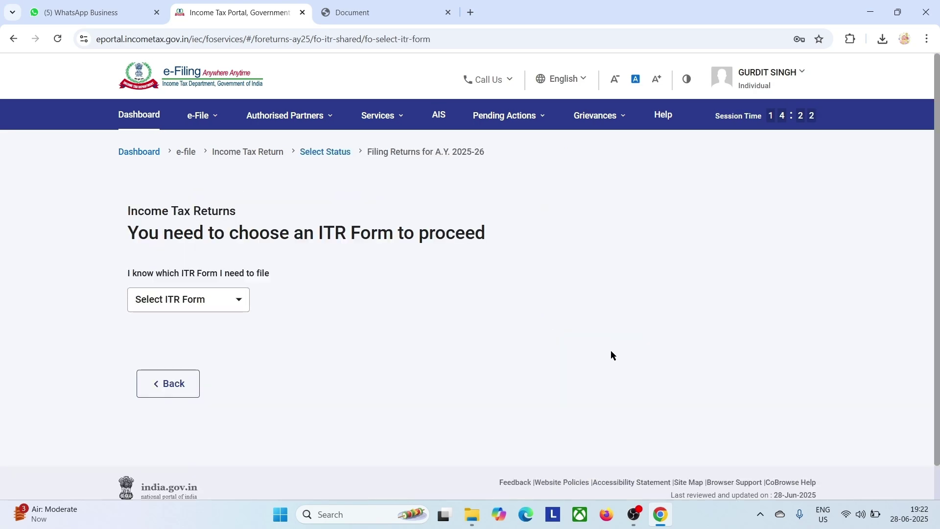
{"action": "left_click", "coordinate": [226, 297]}
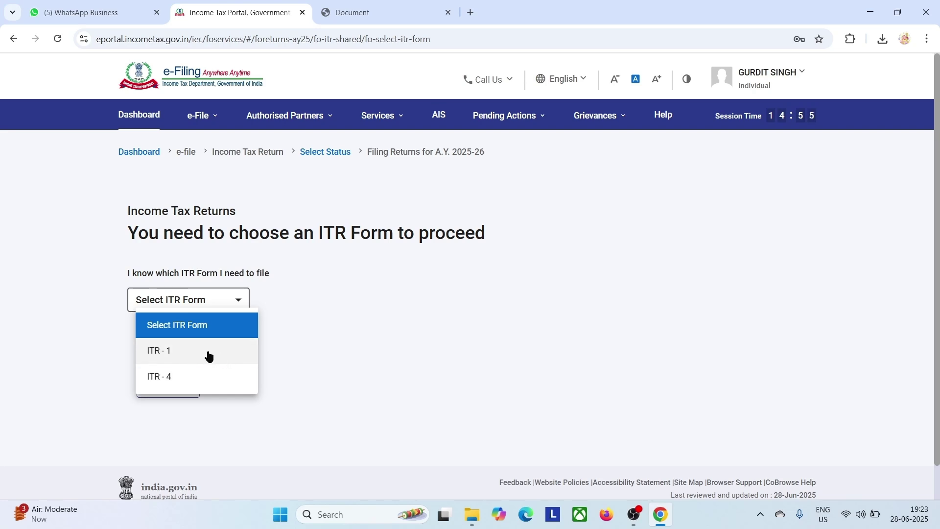
{"action": "left_click", "coordinate": [197, 377]}
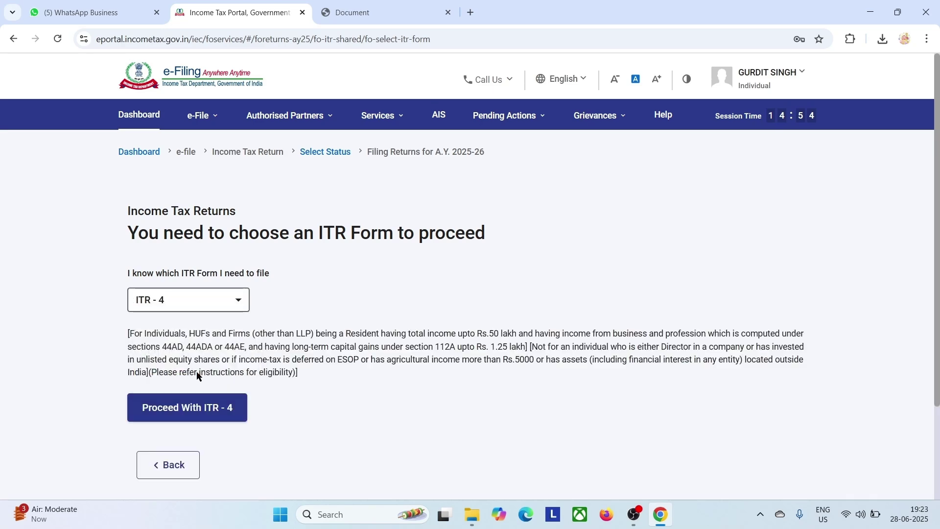
{"action": "left_click", "coordinate": [215, 408]}
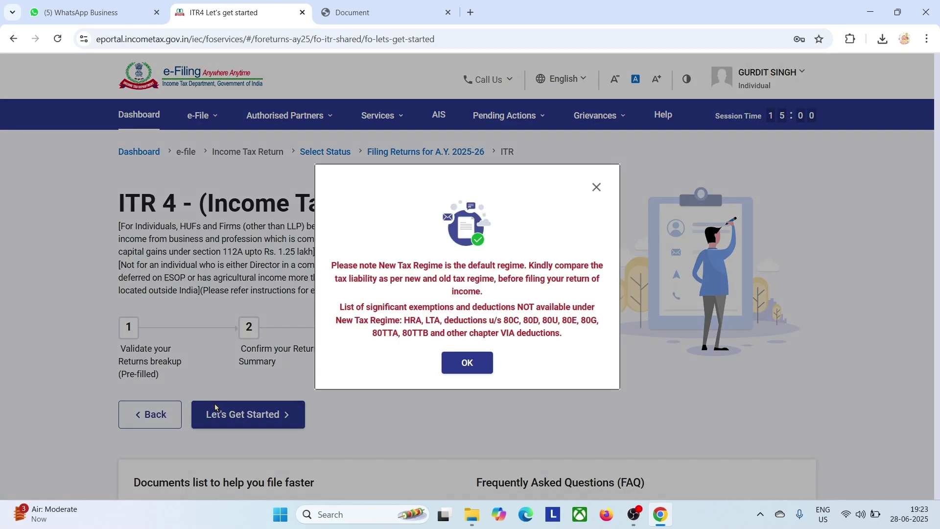
- Dismiss the new tax regime notice, get the return started and continue with Others as the reason for filing
{"action": "left_click", "coordinate": [471, 362]}
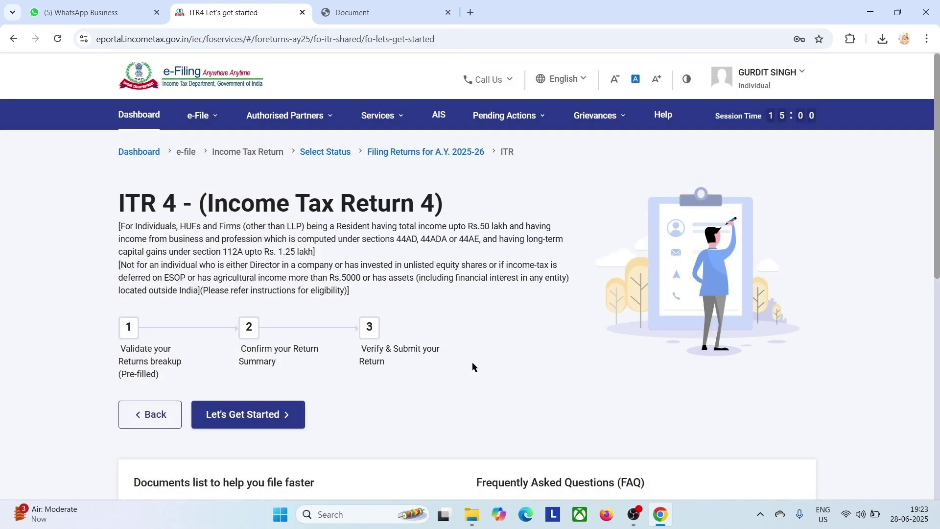
{"action": "left_click", "coordinate": [267, 413]}
{"action": "scroll", "coordinate": [264, 412], "scroll_direction": "down", "scroll_amount": 1}
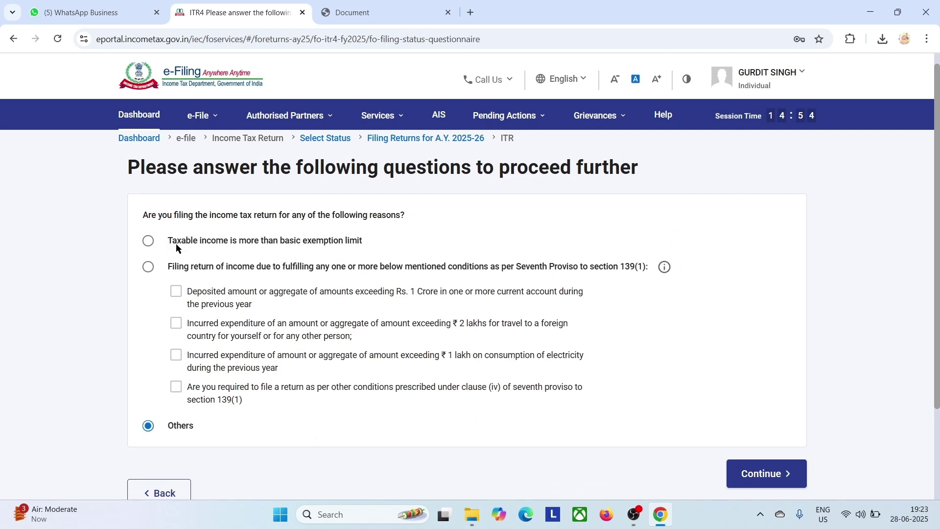
{"action": "left_click", "coordinate": [147, 241]}
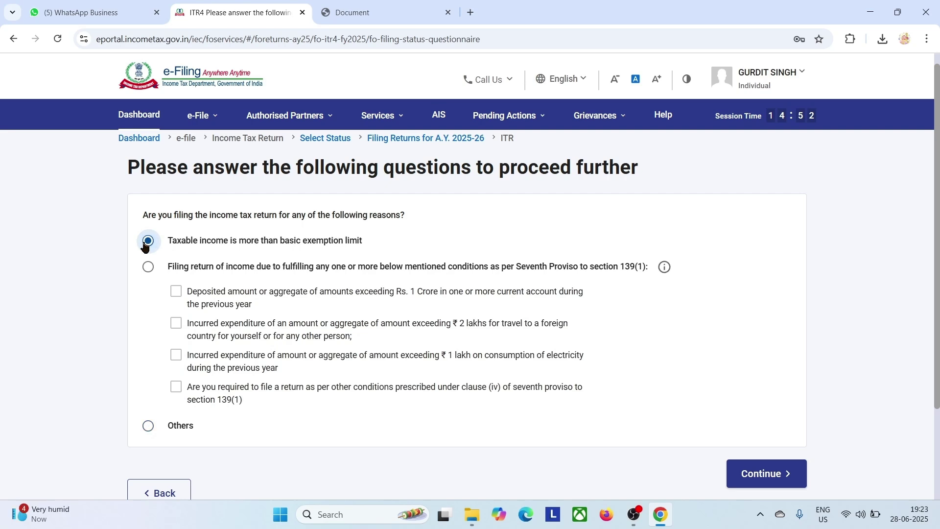
{"action": "left_click", "coordinate": [147, 429]}
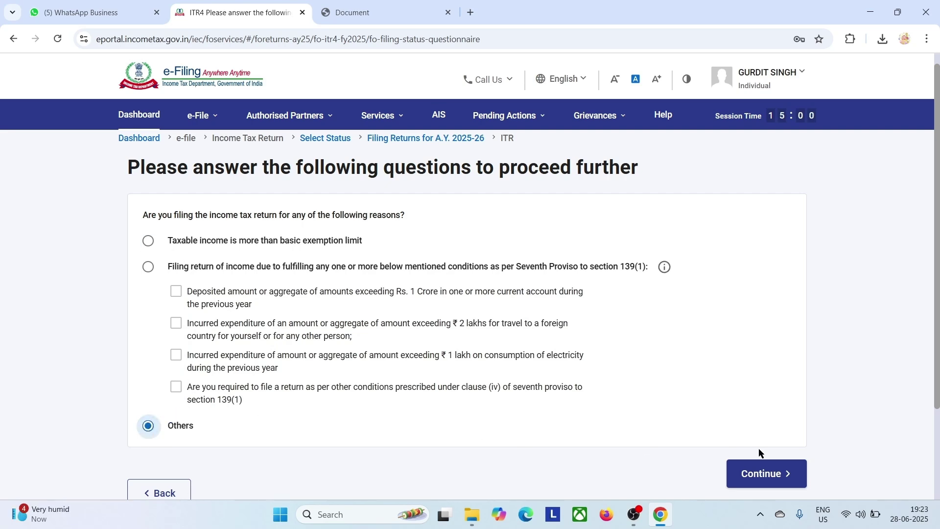
{"action": "left_click", "coordinate": [789, 472]}
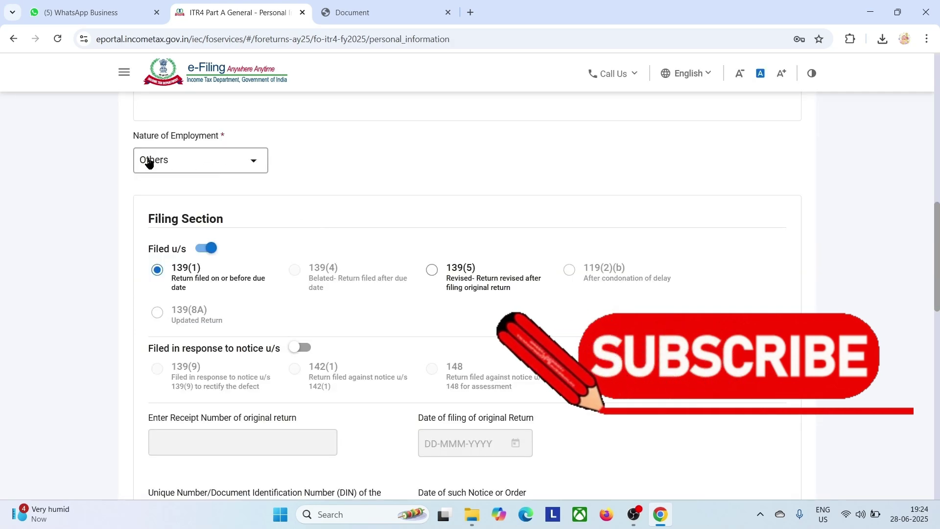
- Select Others as the nature of employment in the personal information
{"action": "left_click", "coordinate": [252, 162]}
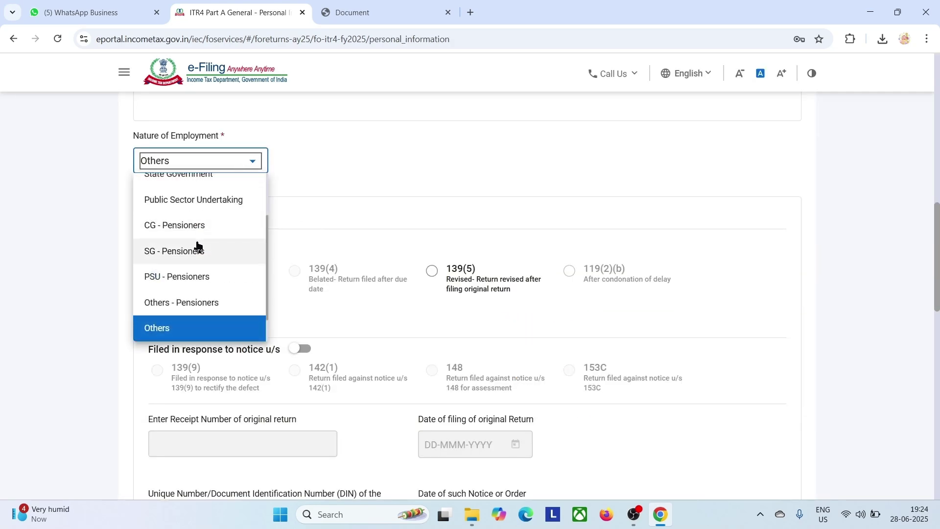
{"action": "scroll", "coordinate": [201, 260], "scroll_direction": "up", "scroll_amount": 2}
{"action": "scroll", "coordinate": [202, 264], "scroll_direction": "down", "scroll_amount": 3}
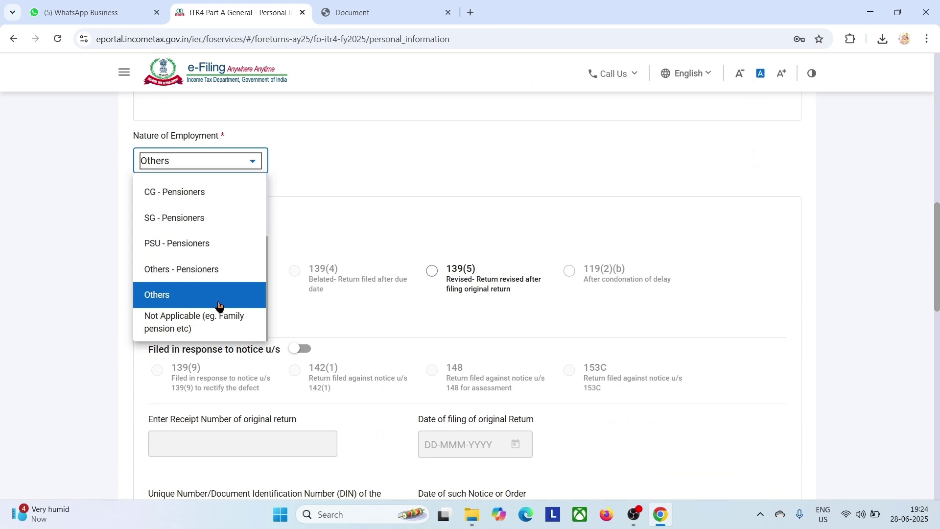
{"action": "left_click", "coordinate": [190, 296]}
- Answer No to having opted out of the new tax regime in AY 2024-25 and to opting out for the current year
{"action": "scroll", "coordinate": [294, 290], "scroll_direction": "down", "scroll_amount": 1}
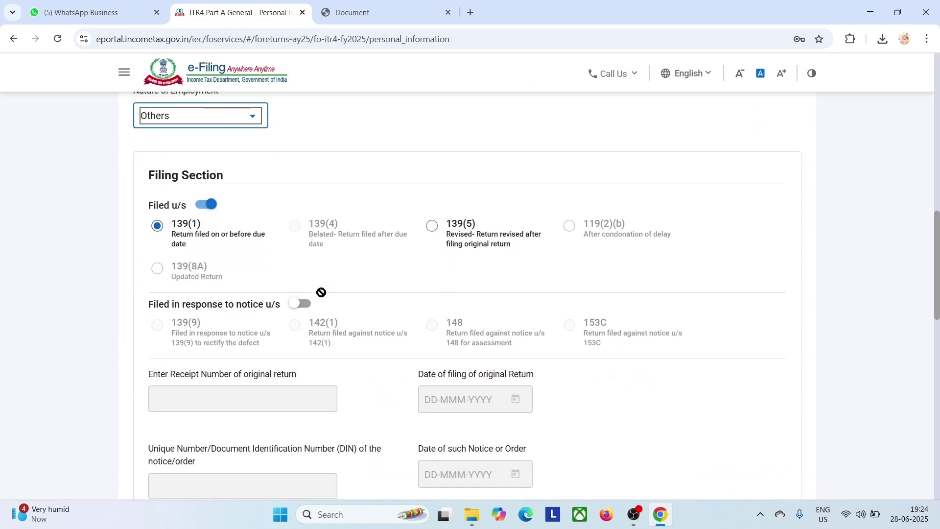
{"action": "scroll", "coordinate": [328, 299], "scroll_direction": "down", "scroll_amount": 3}
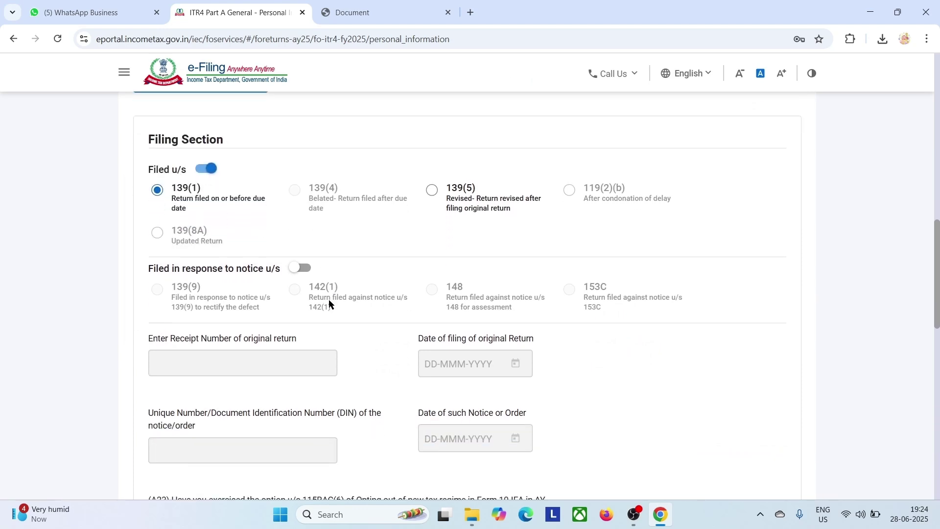
{"action": "scroll", "coordinate": [329, 303], "scroll_direction": "down", "scroll_amount": 1}
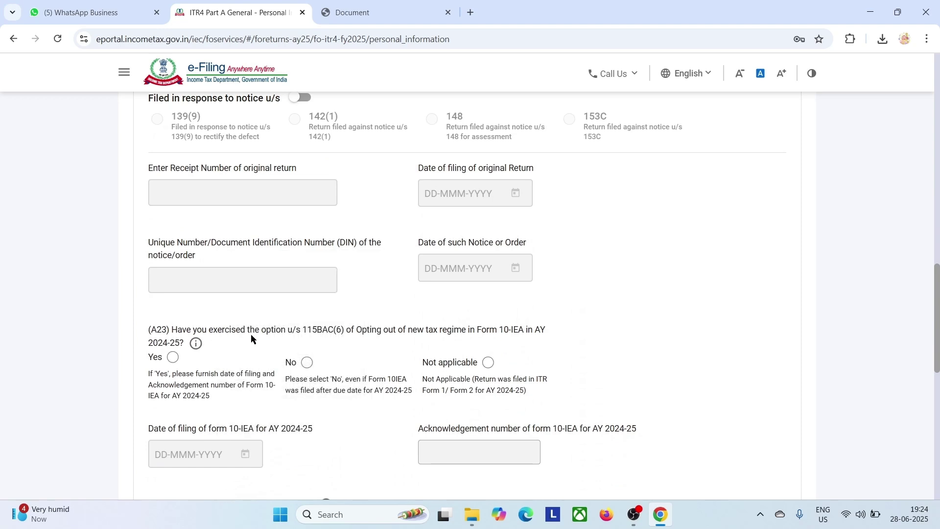
{"action": "left_click", "coordinate": [307, 363]}
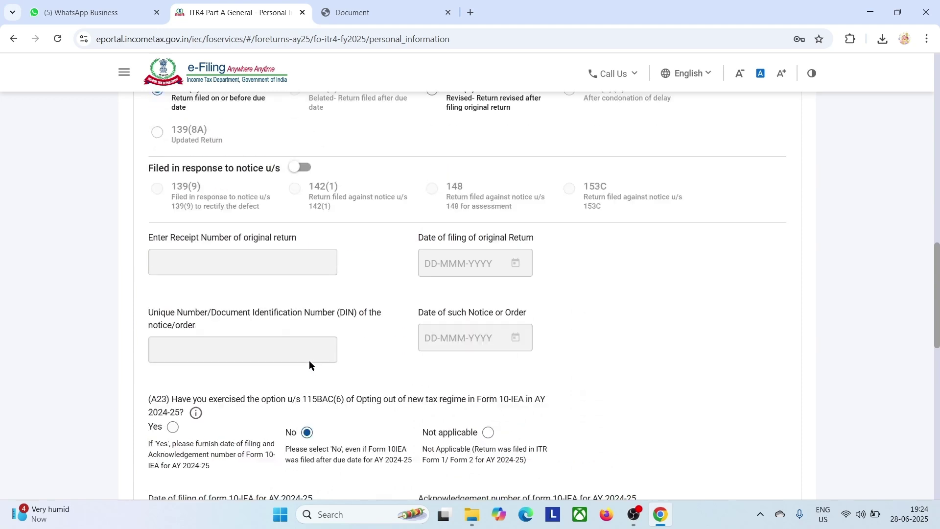
{"action": "scroll", "coordinate": [310, 363], "scroll_direction": "down", "scroll_amount": 4}
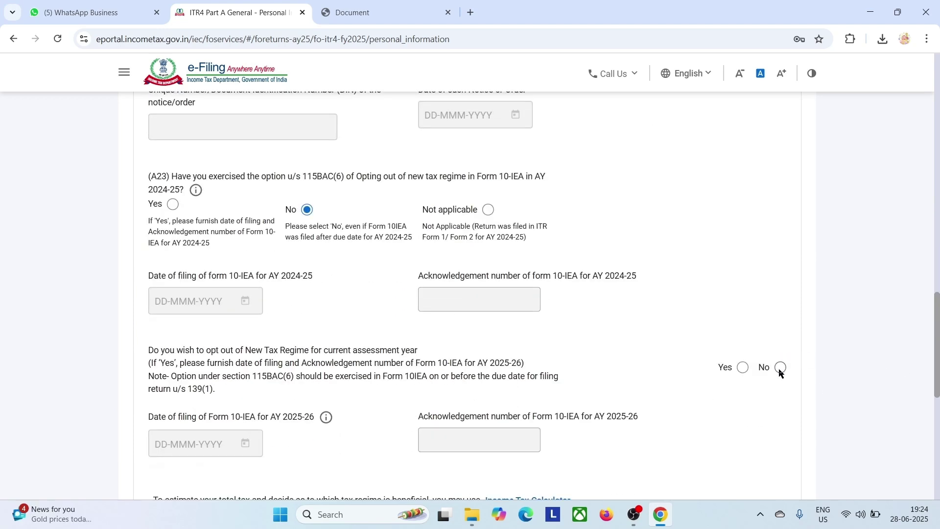
{"action": "scroll", "coordinate": [780, 373], "scroll_direction": "down", "scroll_amount": 5}
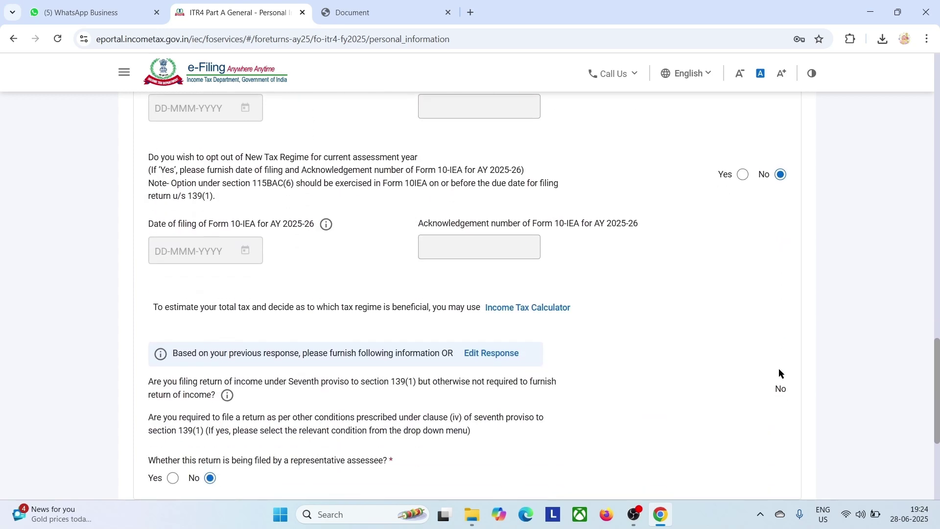
- Expand the bank details and confirm the Part A General personal information section
{"action": "scroll", "coordinate": [780, 373], "scroll_direction": "down", "scroll_amount": 1}
{"action": "scroll", "coordinate": [436, 404], "scroll_direction": "down", "scroll_amount": 1}
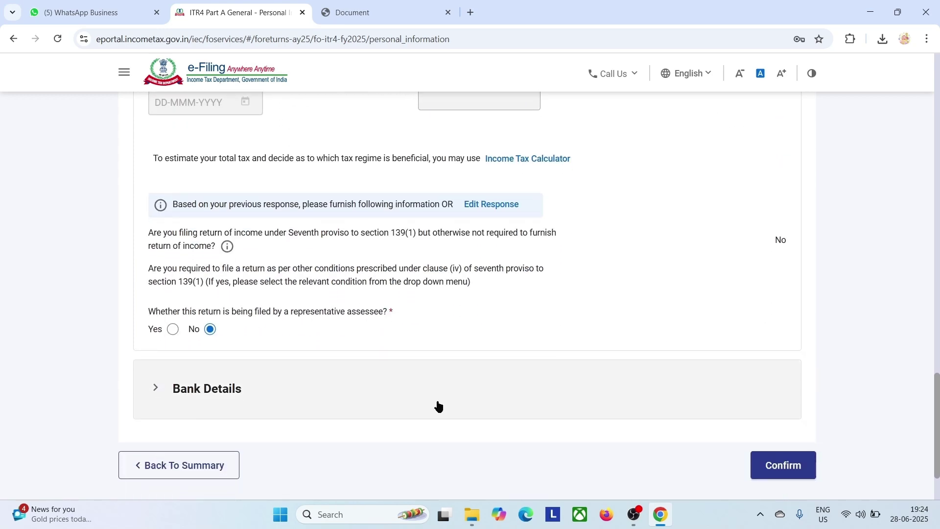
{"action": "scroll", "coordinate": [314, 397], "scroll_direction": "down", "scroll_amount": 1}
{"action": "left_click", "coordinate": [239, 351]}
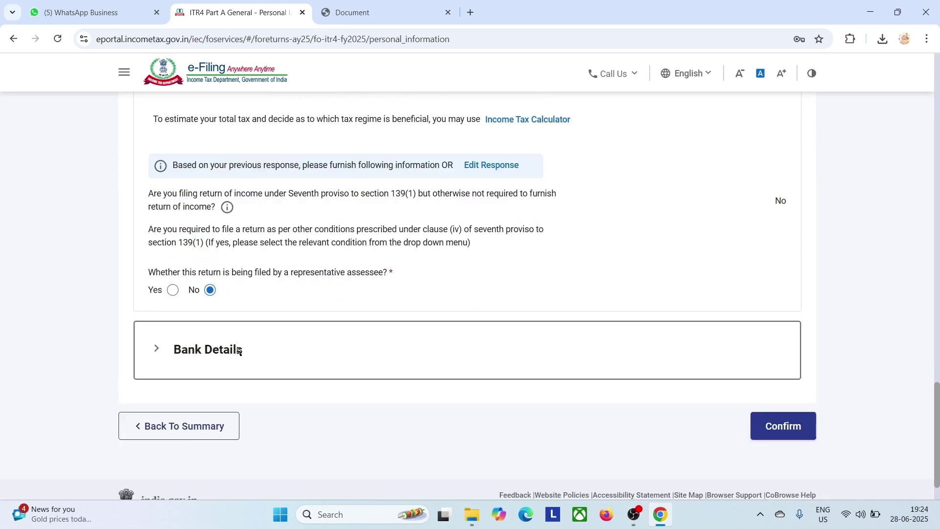
{"action": "left_click", "coordinate": [186, 351]}
{"action": "scroll", "coordinate": [797, 442], "scroll_direction": "down", "scroll_amount": 6}
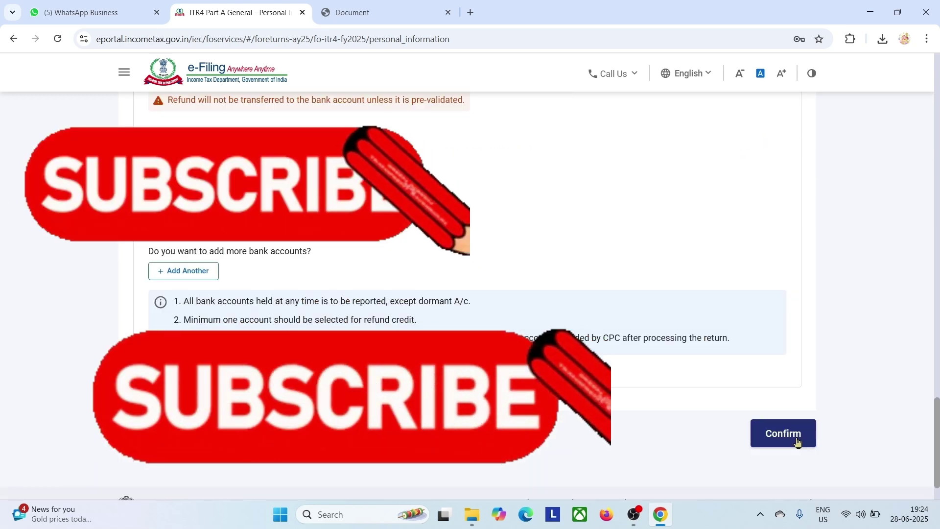
{"action": "left_click", "coordinate": [761, 431]}
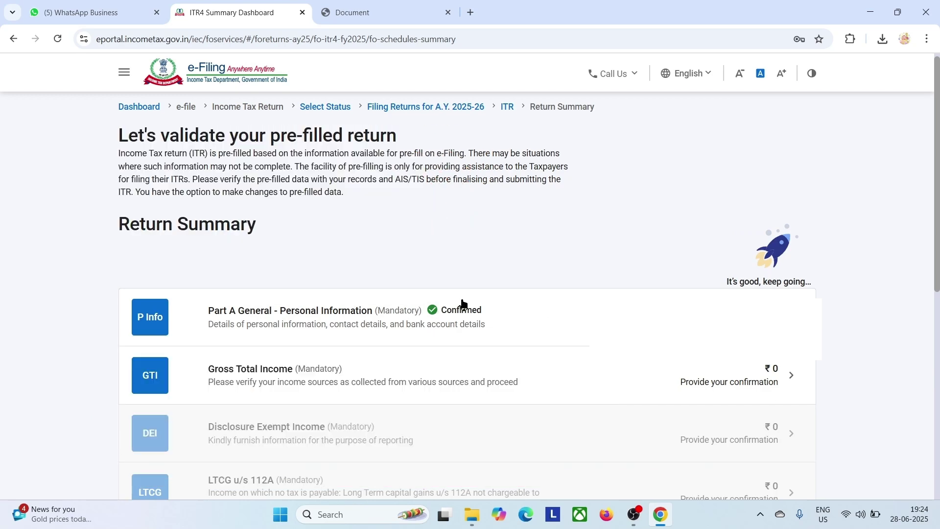
- Open the section 44AD details under Income from Business & Profession in Gross Total Income and select the Komal Gas Stove entry
{"action": "left_click", "coordinate": [772, 378]}
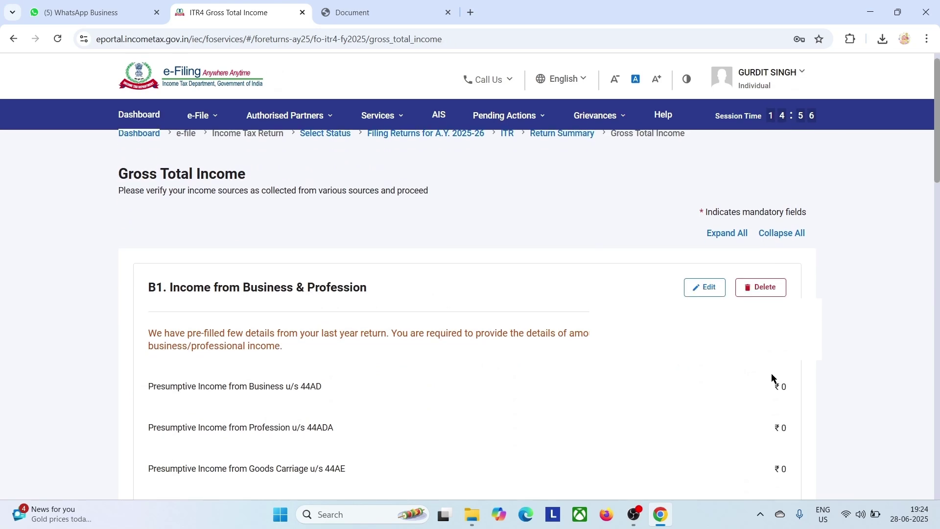
{"action": "scroll", "coordinate": [692, 363], "scroll_direction": "down", "scroll_amount": 3}
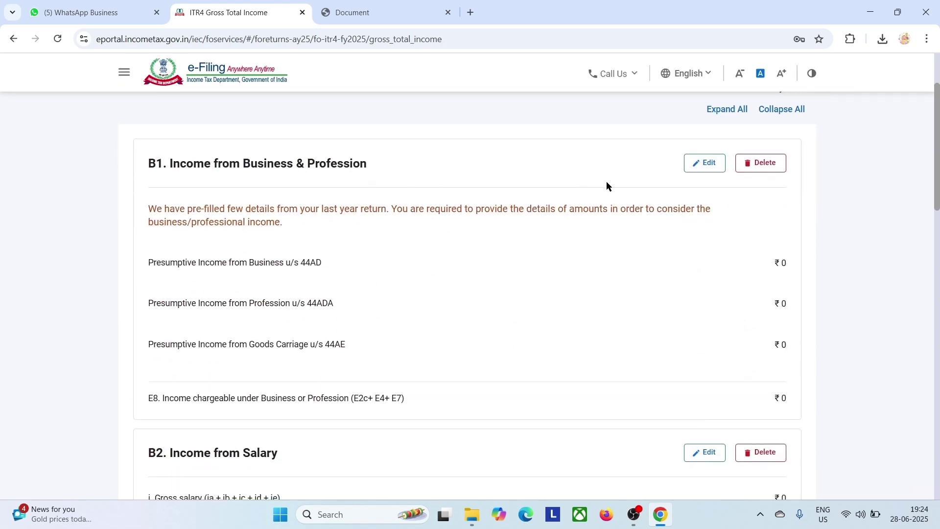
{"action": "left_click", "coordinate": [706, 163]}
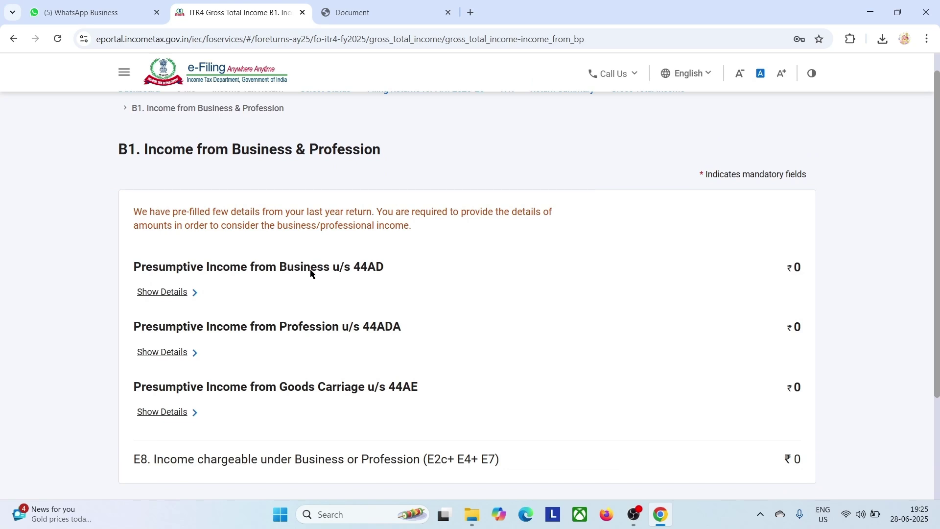
{"action": "left_click", "coordinate": [176, 294]}
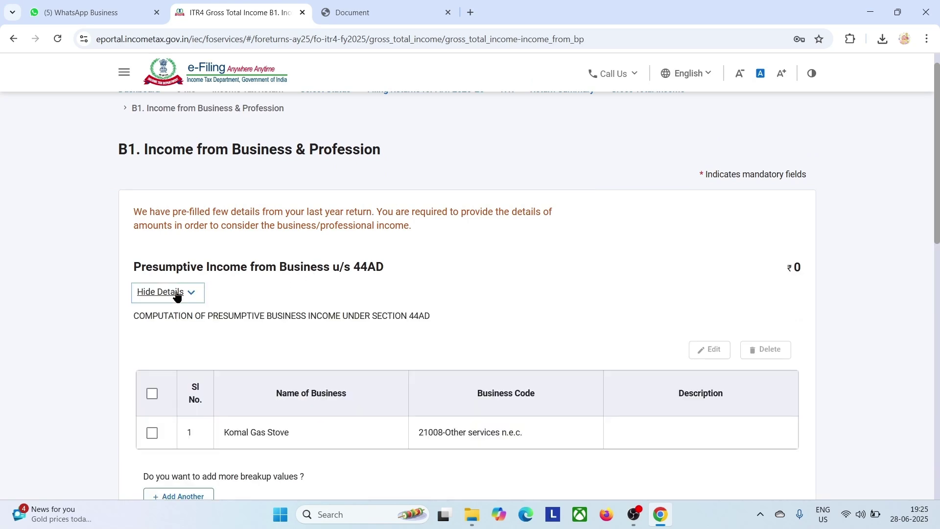
{"action": "scroll", "coordinate": [345, 332], "scroll_direction": "down", "scroll_amount": 1}
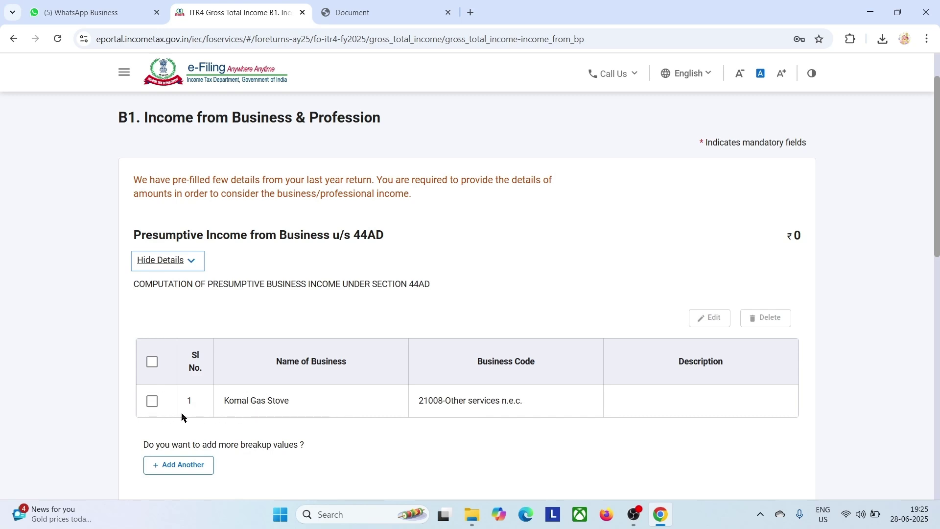
{"action": "left_click", "coordinate": [152, 401]}
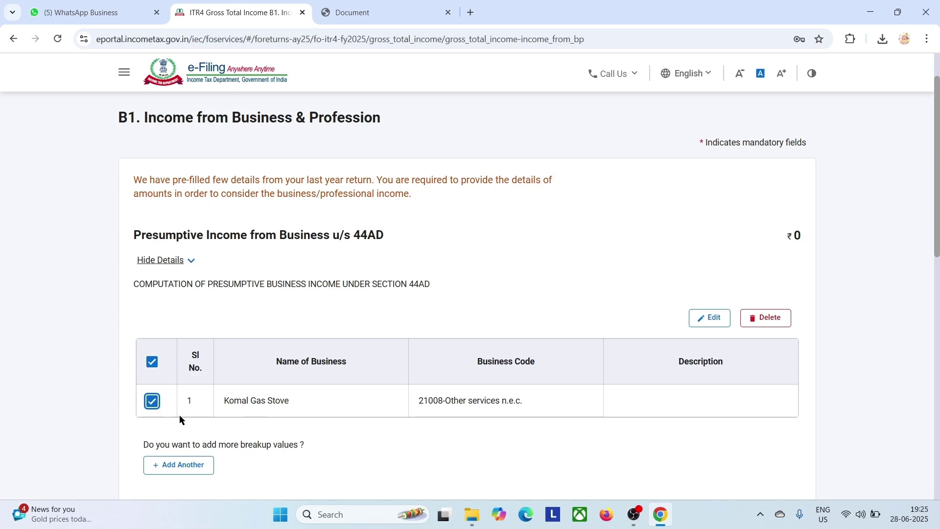
- Enter 44AD receipts of 473850 through bank or electronic modes and 1245600 through any other mode, with presumptive incomes of 144200 and 429450
{"action": "scroll", "coordinate": [292, 438], "scroll_direction": "down", "scroll_amount": 1}
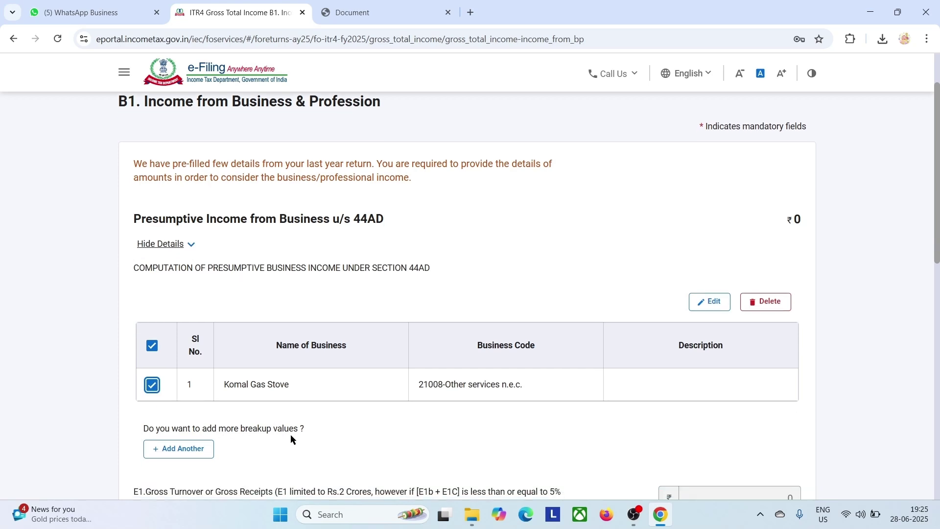
{"action": "scroll", "coordinate": [182, 450], "scroll_direction": "down", "scroll_amount": 4}
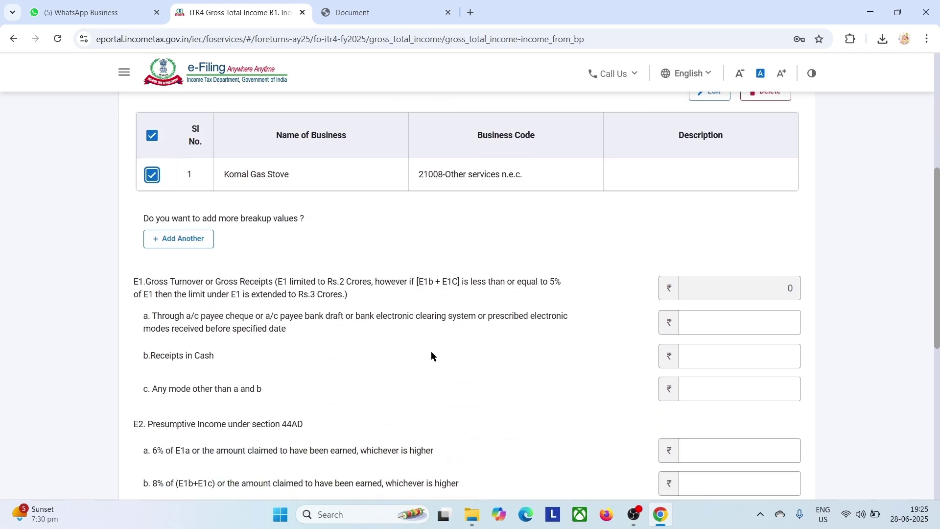
{"action": "scroll", "coordinate": [431, 351], "scroll_direction": "down", "scroll_amount": 1}
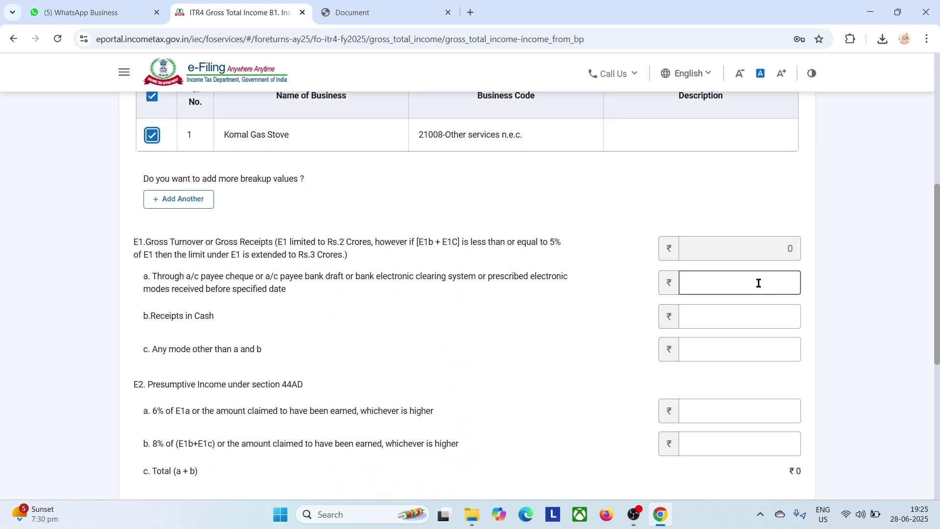
{"action": "scroll", "coordinate": [757, 281], "scroll_direction": "down", "scroll_amount": 1}
{"action": "scroll", "coordinate": [778, 251], "scroll_direction": "down", "scroll_amount": 2}
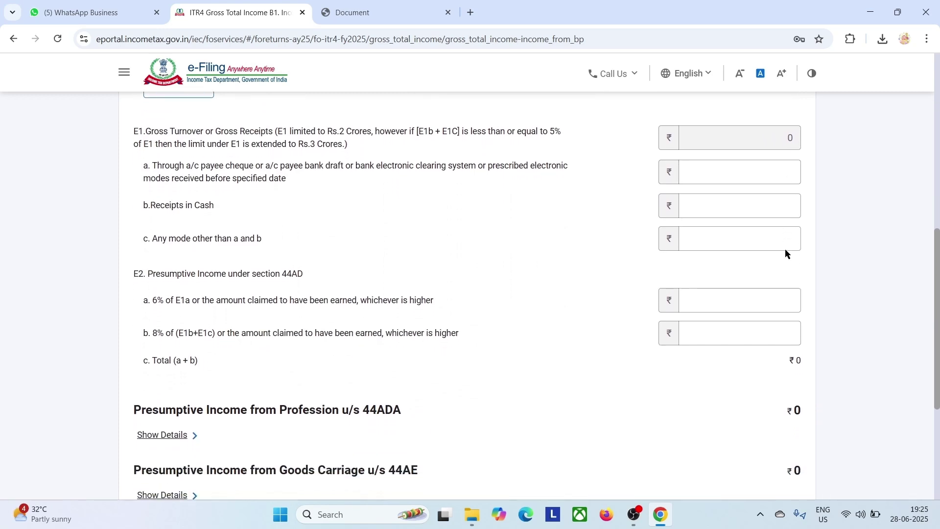
{"action": "scroll", "coordinate": [785, 253], "scroll_direction": "up", "scroll_amount": 1}
{"action": "left_click", "coordinate": [784, 188]}
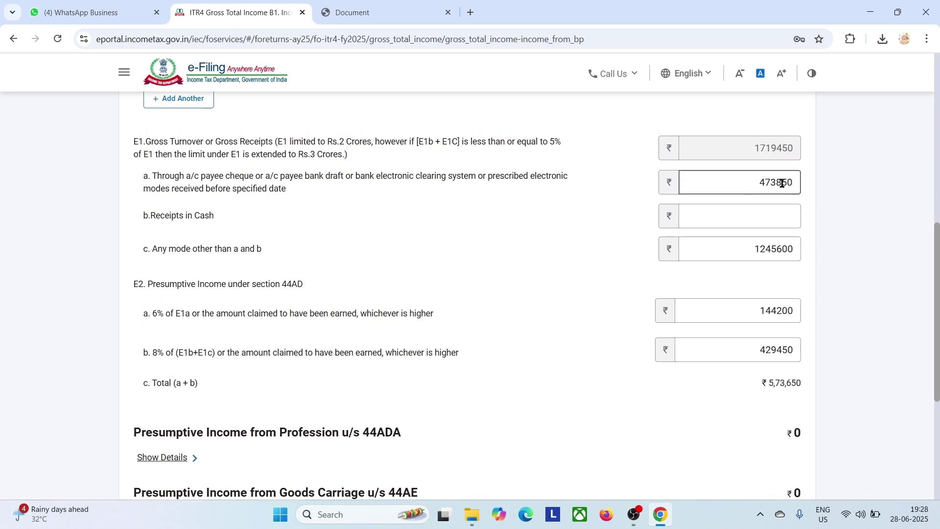
- Review the section 44AD receipts and presumptive income figures and save the business and profession income
{"action": "scroll", "coordinate": [809, 187], "scroll_direction": "down", "scroll_amount": 1}
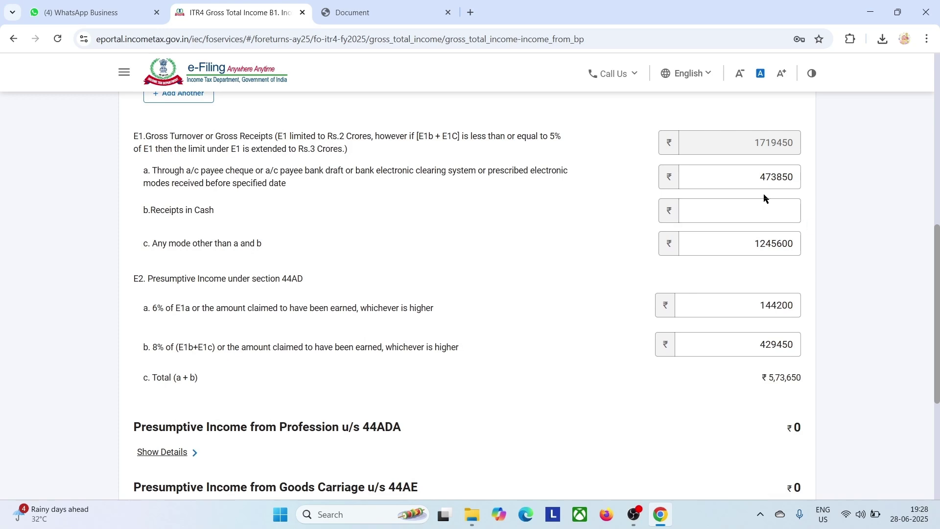
{"action": "left_click_drag", "start_coordinate": [534, 170], "coordinate": [578, 188]}
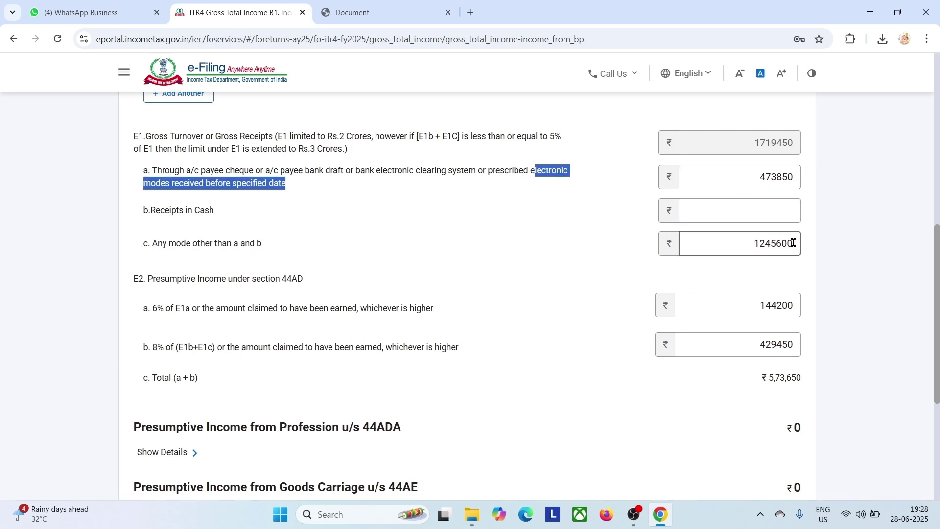
{"action": "scroll", "coordinate": [806, 242], "scroll_direction": "down", "scroll_amount": 1}
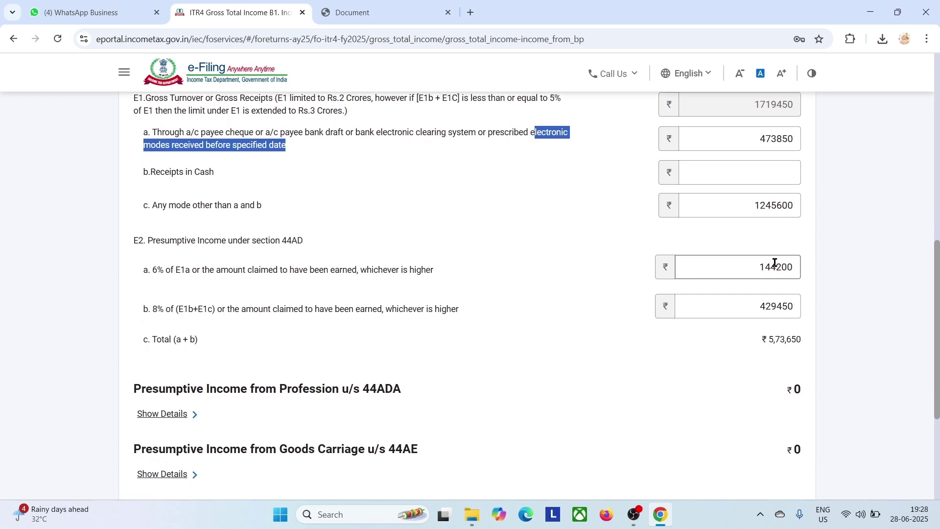
{"action": "scroll", "coordinate": [797, 306], "scroll_direction": "down", "scroll_amount": 1}
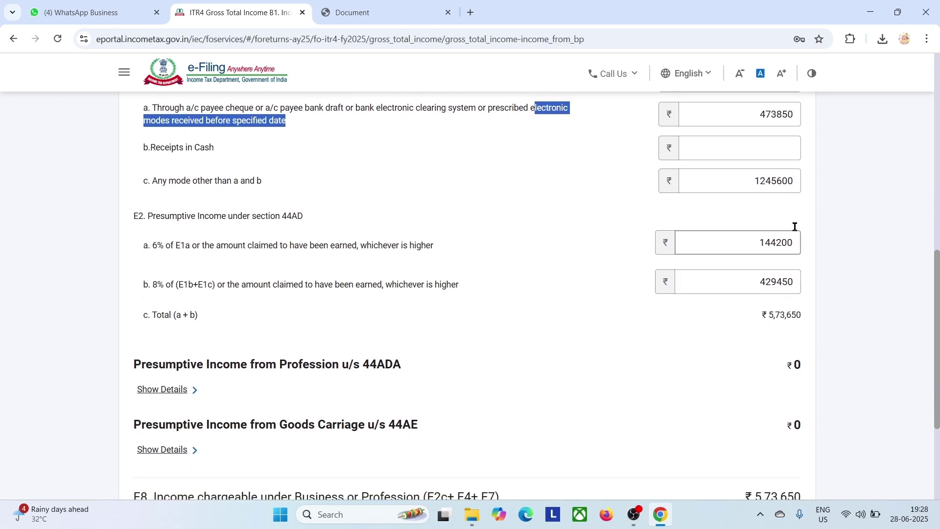
{"action": "scroll", "coordinate": [801, 343], "scroll_direction": "down", "scroll_amount": 2}
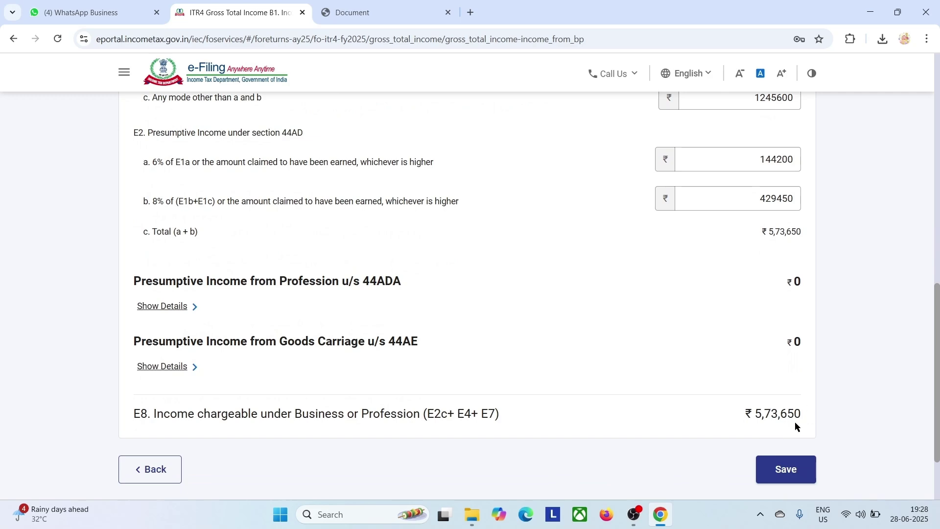
{"action": "left_click", "coordinate": [790, 470]}
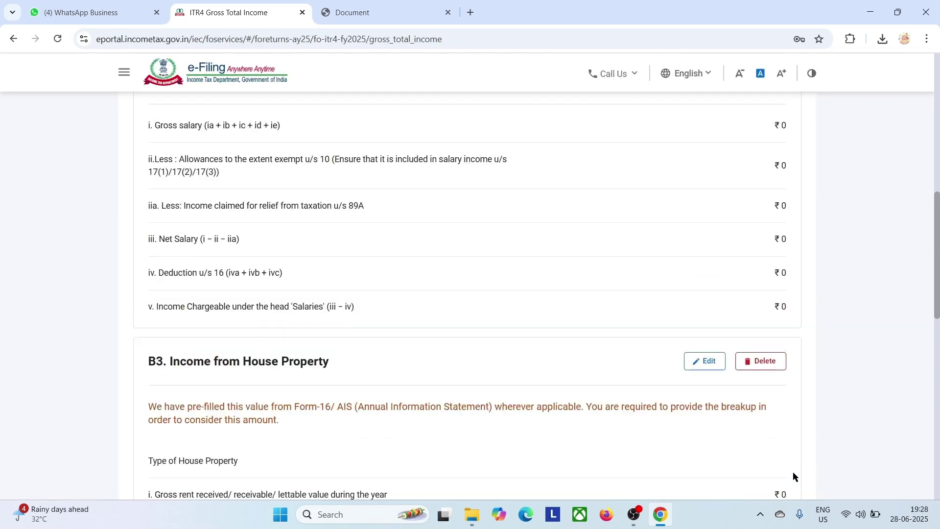
- Check the saved business income summary and open the Annual Information Statement for F.Y. 2024-25 on the Compliance Portal
{"action": "scroll", "coordinate": [793, 475], "scroll_direction": "down", "scroll_amount": 2}
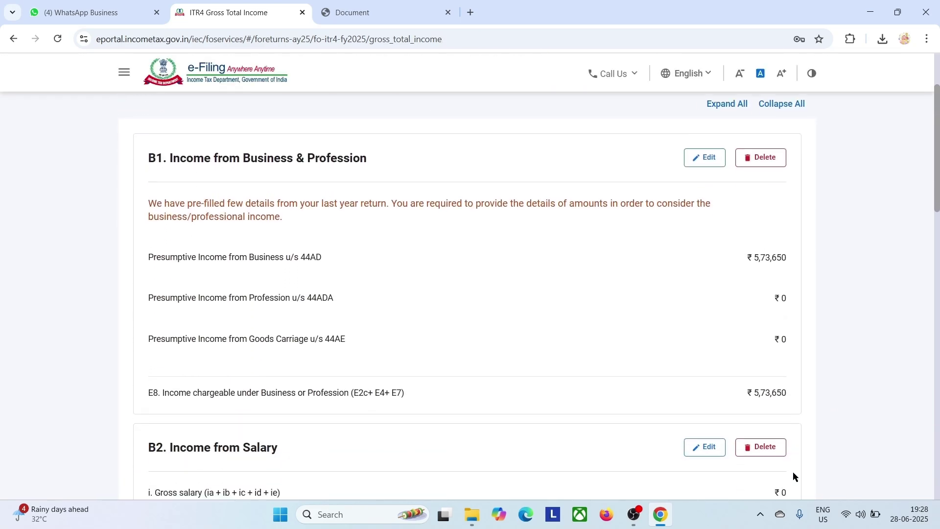
{"action": "scroll", "coordinate": [791, 472], "scroll_direction": "up", "scroll_amount": 3}
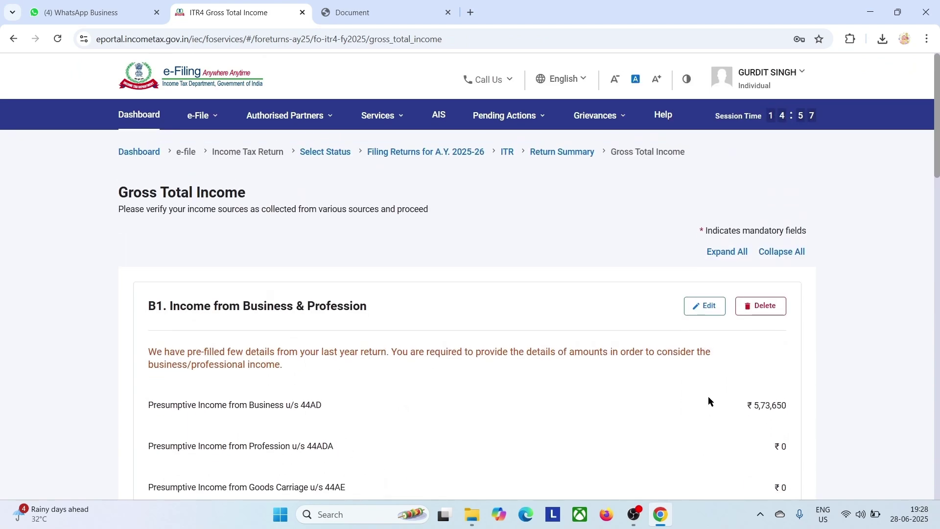
{"action": "left_click", "coordinate": [443, 118]}
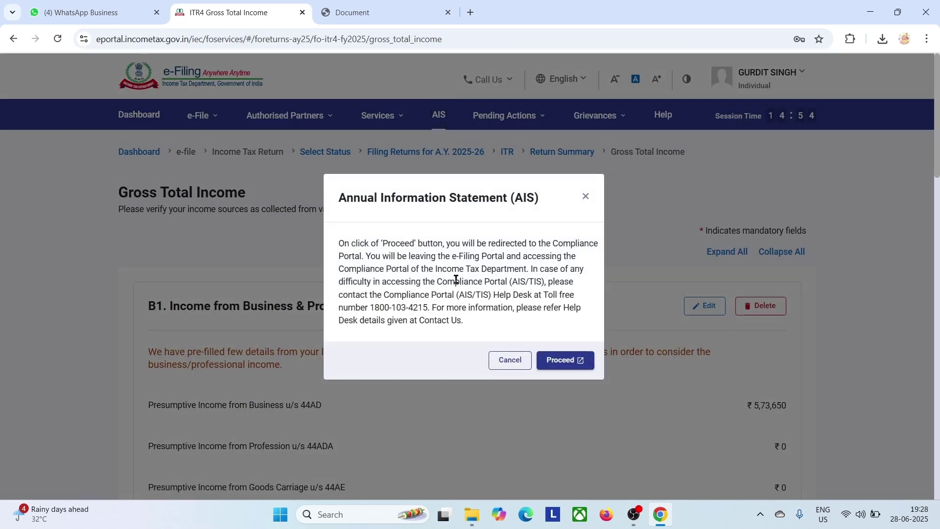
{"action": "left_click", "coordinate": [567, 354]}
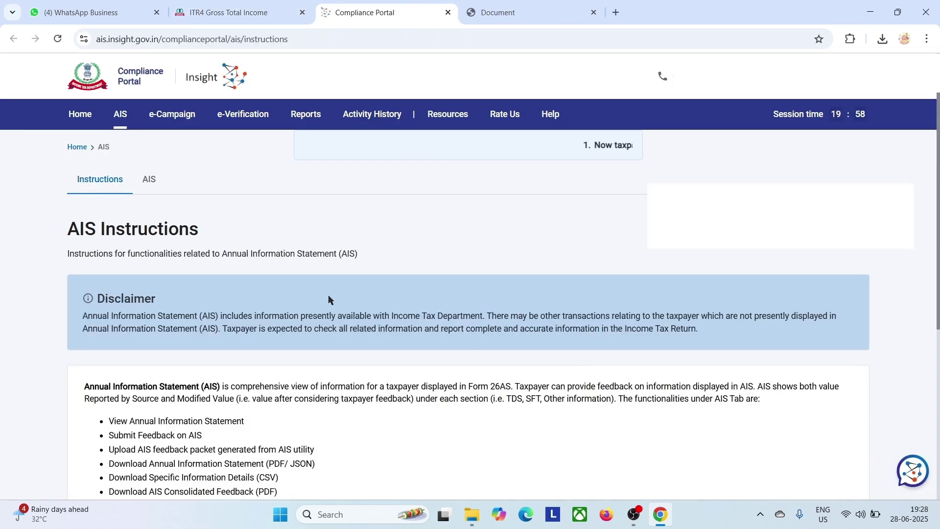
{"action": "left_click", "coordinate": [147, 179]}
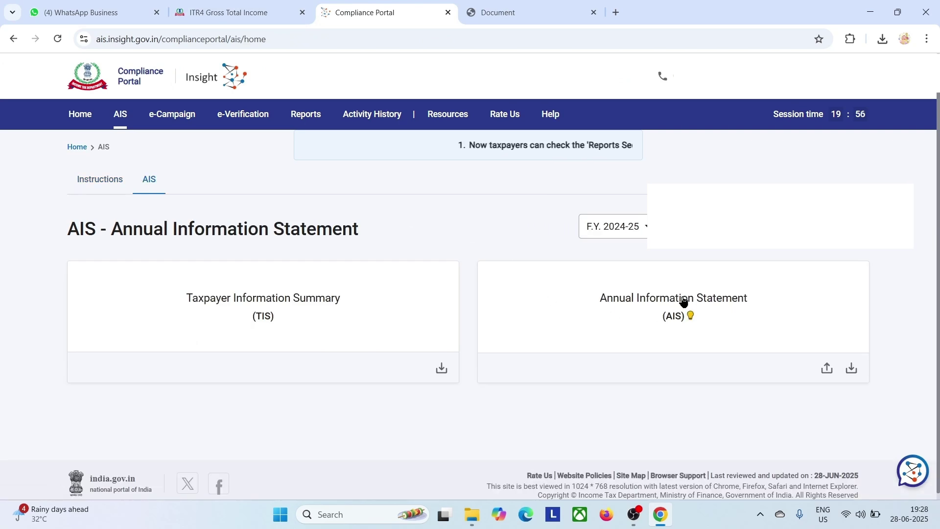
{"action": "left_click", "coordinate": [654, 306]}
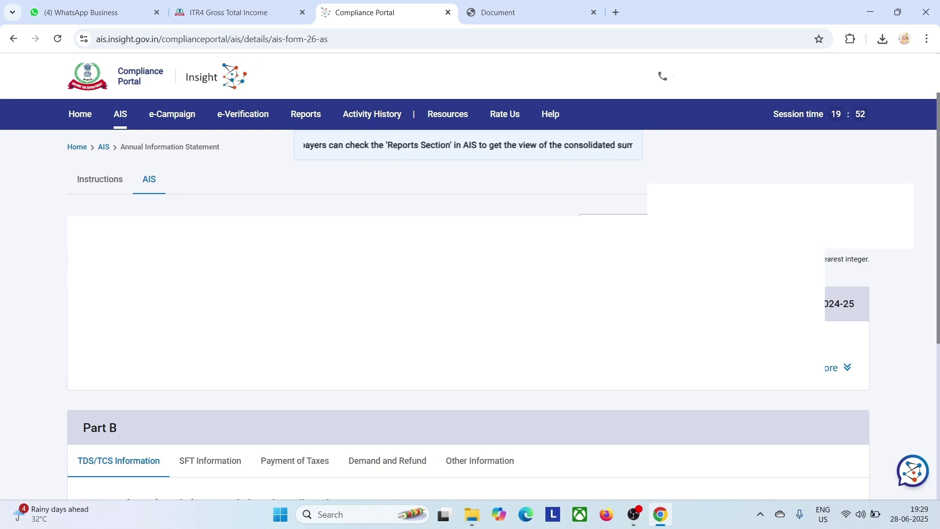
- Examine the TDS/TCS, SFT, payment of taxes, demand and refund, and other information in Part B of the AIS
{"action": "scroll", "coordinate": [327, 308], "scroll_direction": "down", "scroll_amount": 3}
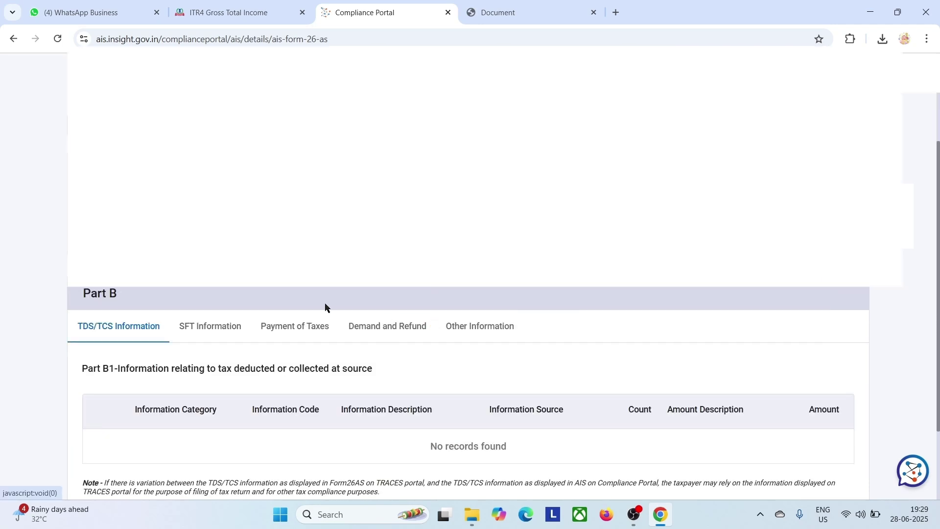
{"action": "left_click", "coordinate": [199, 328]}
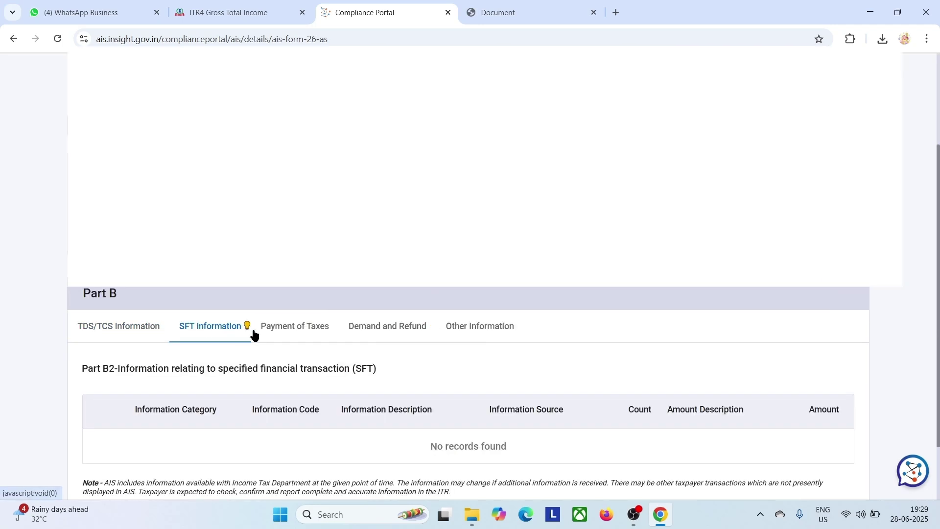
{"action": "left_click", "coordinate": [295, 327]}
{"action": "scroll", "coordinate": [405, 327], "scroll_direction": "down", "scroll_amount": 1}
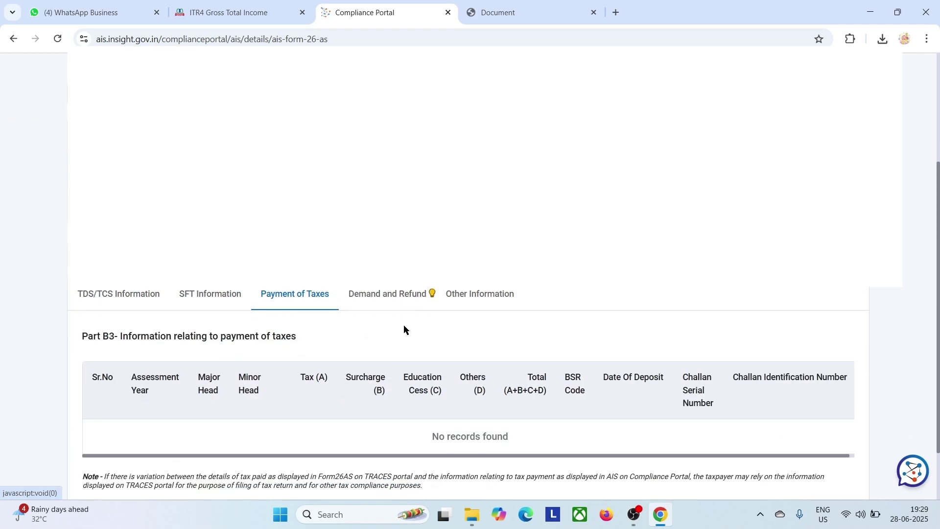
{"action": "left_click", "coordinate": [395, 299]}
{"action": "left_click", "coordinate": [474, 299]}
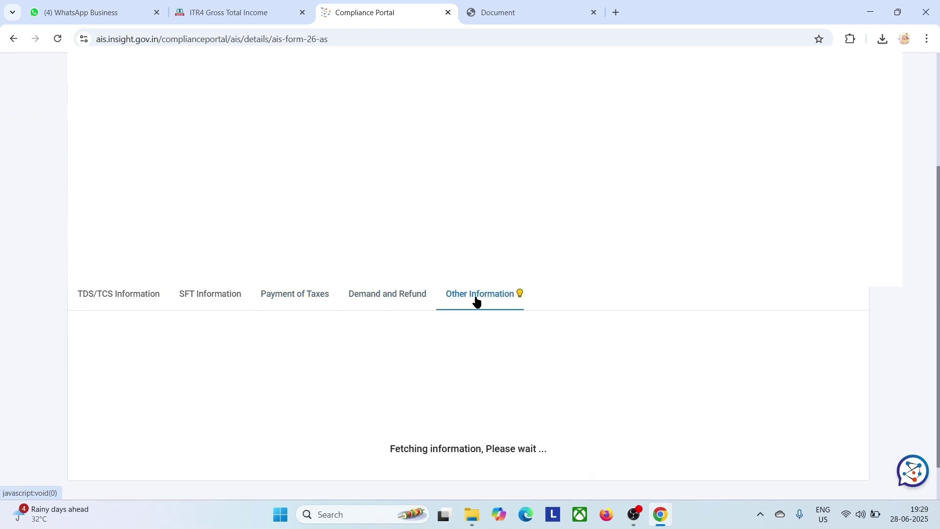
{"action": "left_click", "coordinate": [149, 295]}
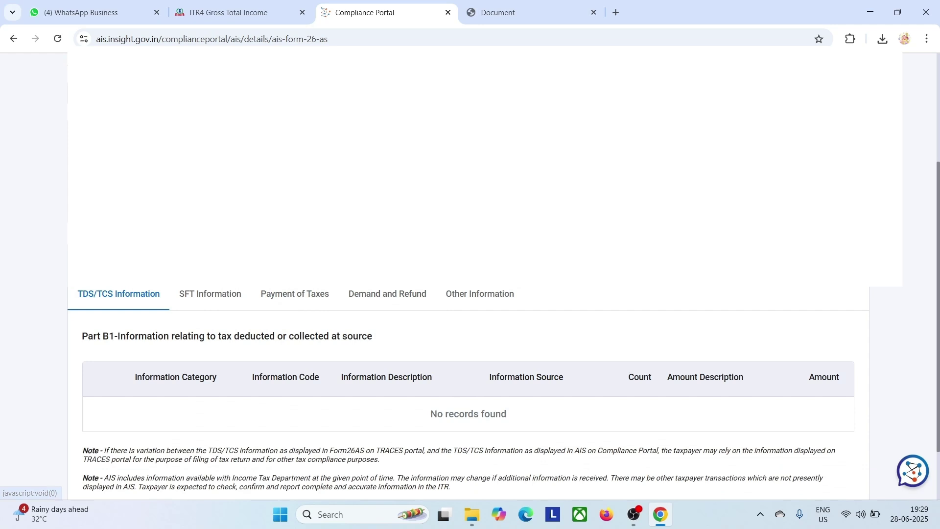
- Return to the ITR-4 Gross Total Income page and go to the Income from Other Sources section
{"action": "key", "text": "ctrl+shift+Tab"}
{"action": "scroll", "coordinate": [468, 391], "scroll_direction": "down", "scroll_amount": 15}
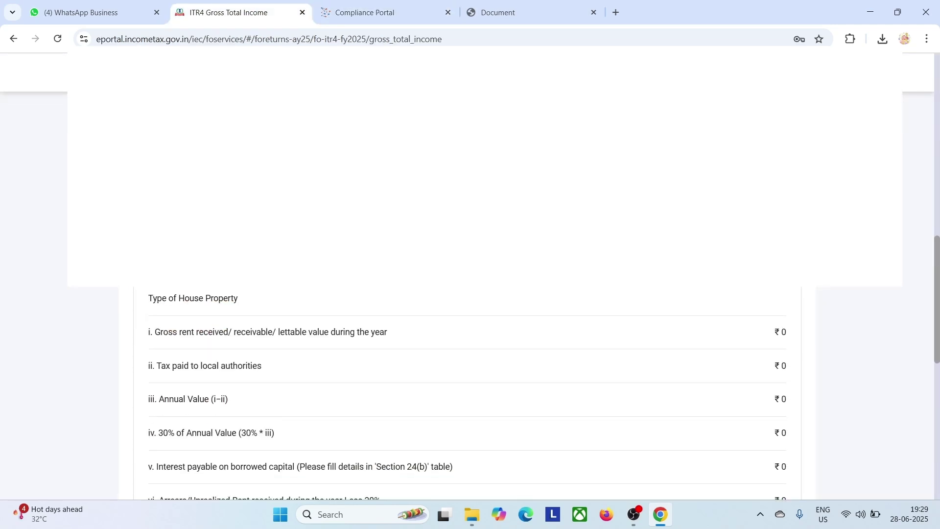
{"action": "scroll", "coordinate": [401, 317], "scroll_direction": "down", "scroll_amount": 3}
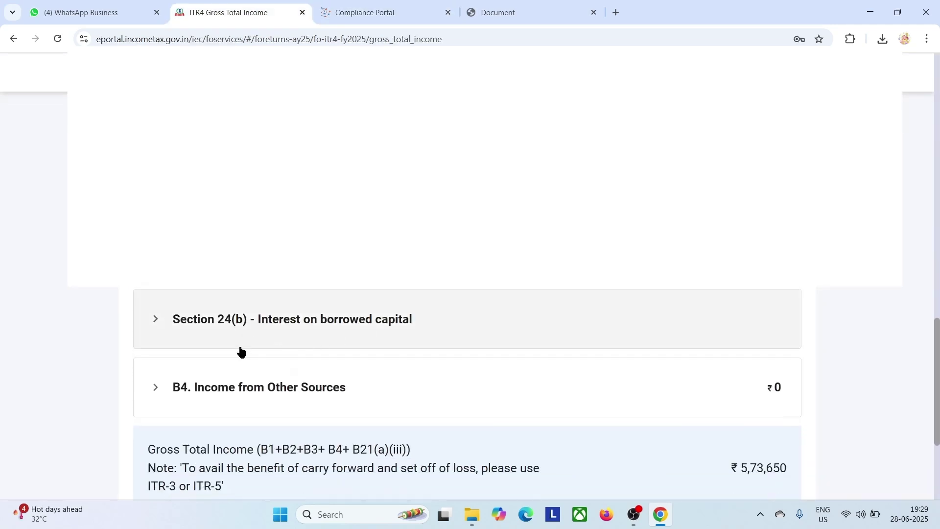
{"action": "left_click", "coordinate": [171, 390]}
{"action": "scroll", "coordinate": [293, 377], "scroll_direction": "down", "scroll_amount": 3}
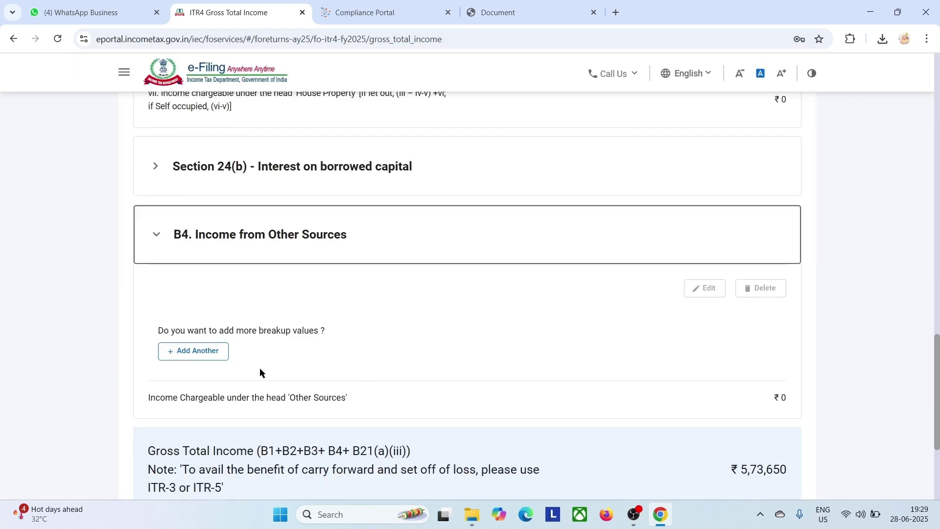
{"action": "left_click", "coordinate": [206, 350]}
{"action": "left_click", "coordinate": [211, 301]}
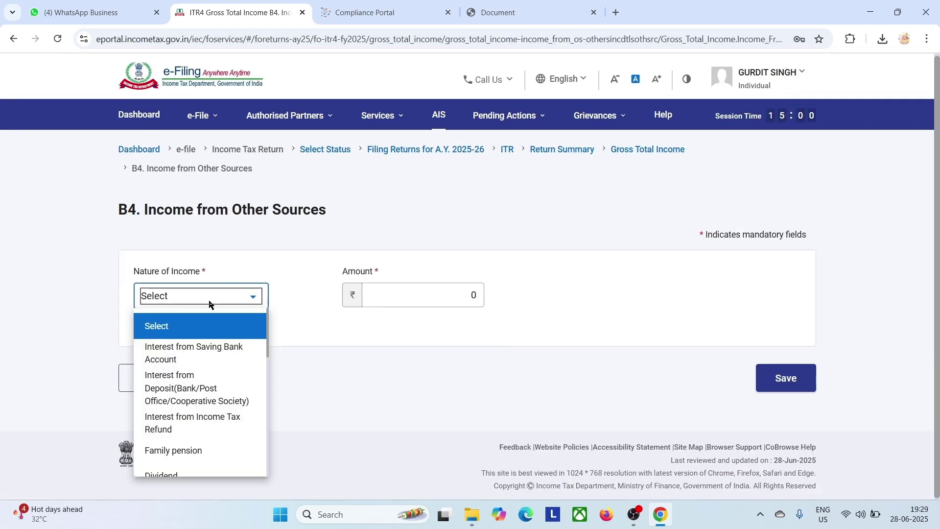
{"action": "left_click", "coordinate": [212, 346]}
{"action": "left_click", "coordinate": [445, 296]}
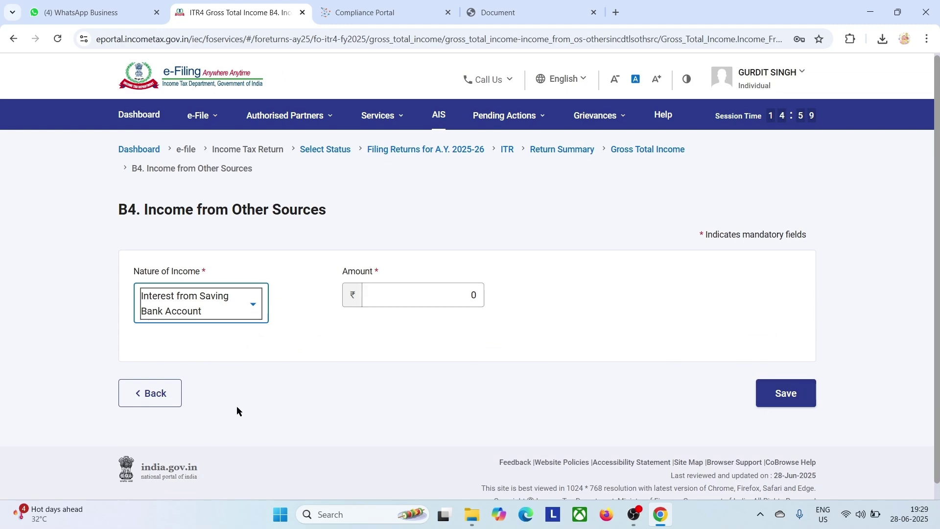
{"action": "left_click", "coordinate": [147, 392]}
- Leave Income from Other Sources without adding an entry and confirm the Gross Total Income schedule
{"action": "scroll", "coordinate": [498, 386], "scroll_direction": "down", "scroll_amount": 10}
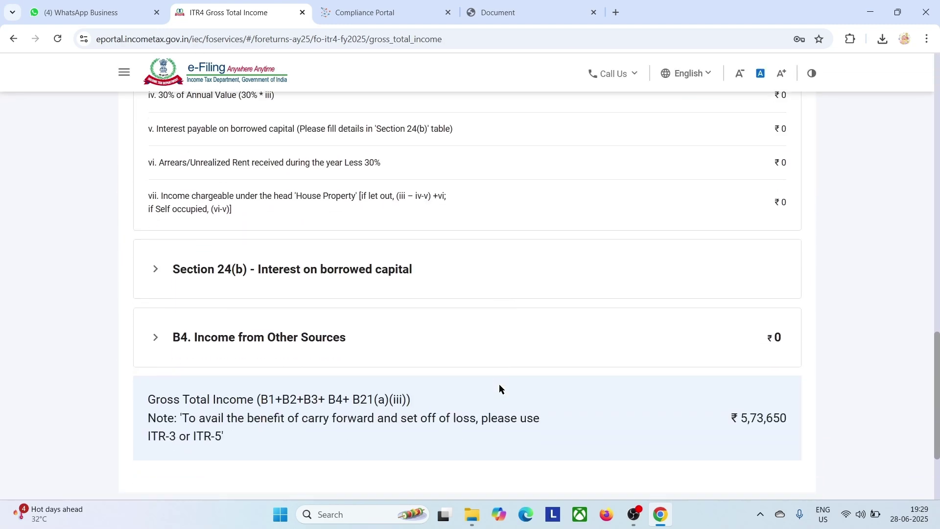
{"action": "scroll", "coordinate": [499, 388], "scroll_direction": "down", "scroll_amount": 3}
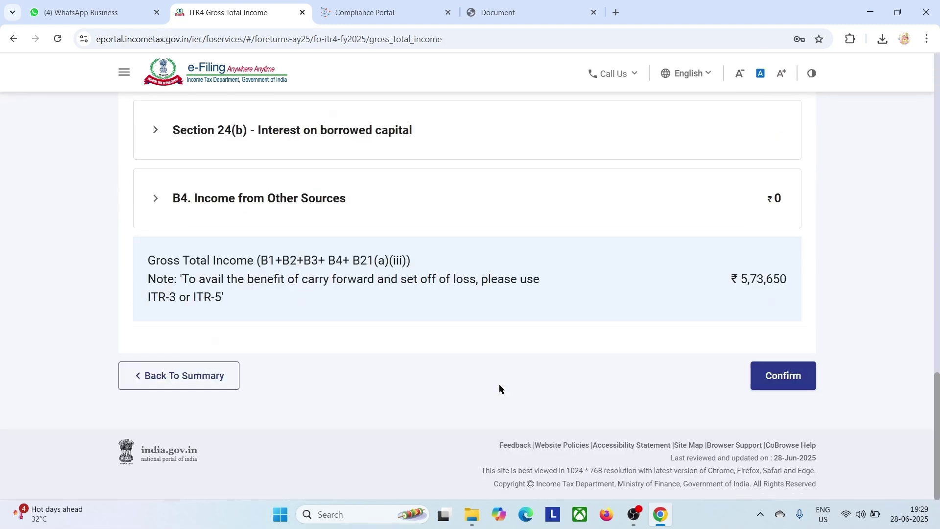
{"action": "left_click", "coordinate": [783, 376]}
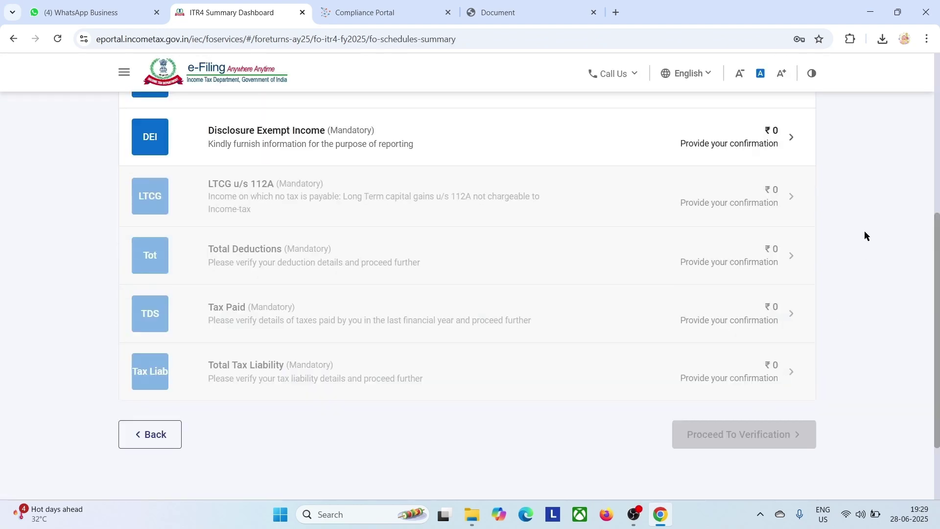
{"action": "scroll", "coordinate": [864, 231], "scroll_direction": "up", "scroll_amount": 1}
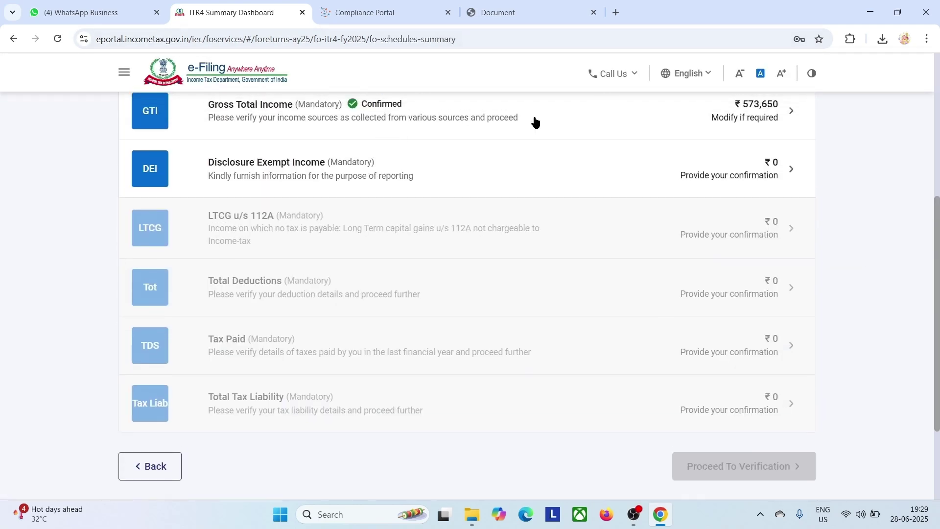
- Go to the Disclosure Exempt Income schedule and open the Financial Particulars of the Business for editing
{"action": "left_click", "coordinate": [733, 180]}
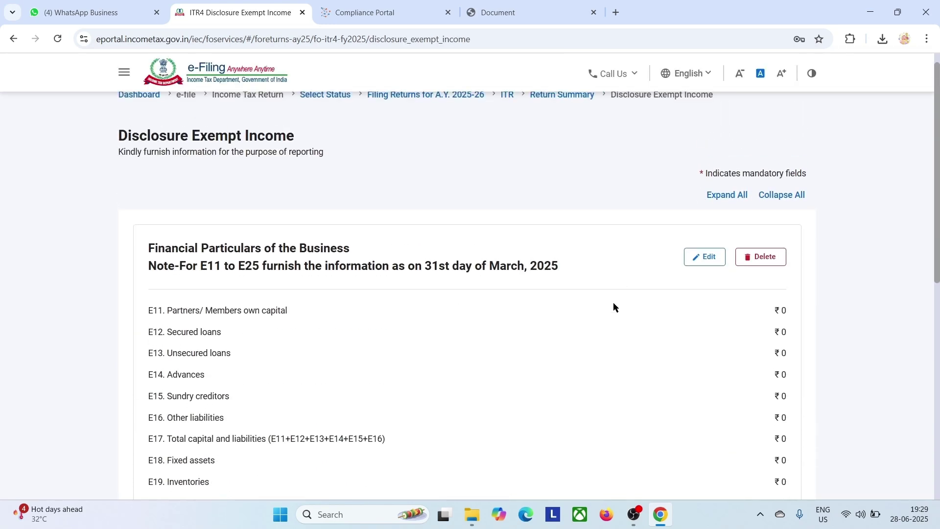
{"action": "scroll", "coordinate": [615, 307], "scroll_direction": "down", "scroll_amount": 1}
{"action": "left_click", "coordinate": [700, 202]}
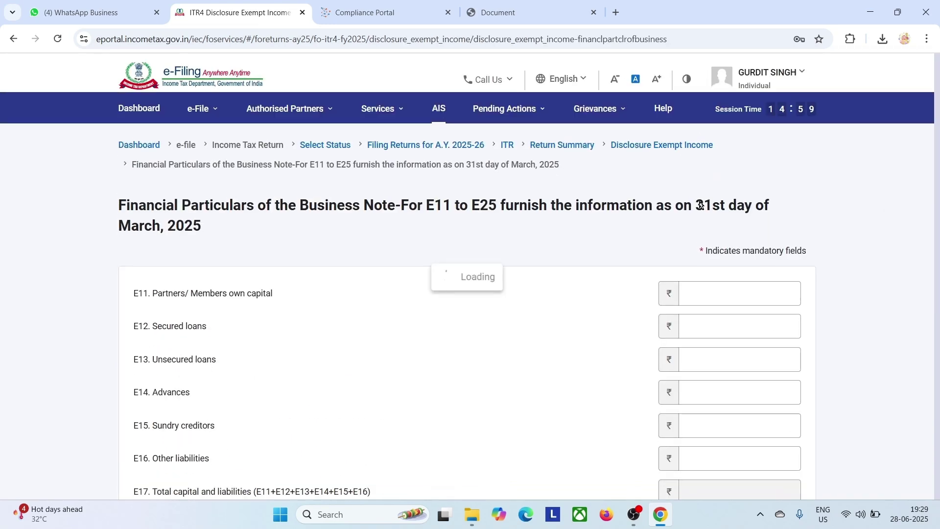
{"action": "scroll", "coordinate": [603, 348], "scroll_direction": "down", "scroll_amount": 3}
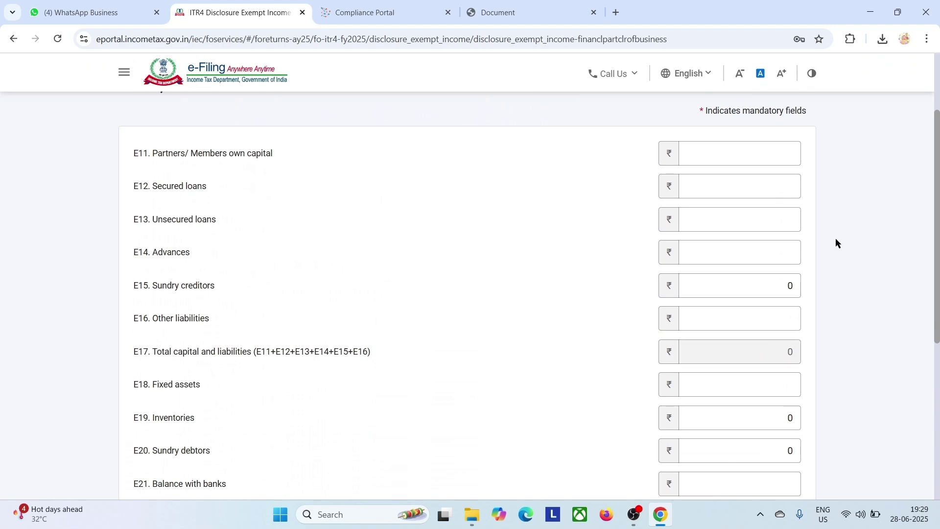
- Review the capital, liability and asset fields, set E22 Cash-in-hand to ₹69,540 and save the financial particulars
{"action": "scroll", "coordinate": [768, 395], "scroll_direction": "down", "scroll_amount": 2}
{"action": "left_click", "coordinate": [769, 395]}
{"action": "scroll", "coordinate": [768, 394], "scroll_direction": "down", "scroll_amount": 2}
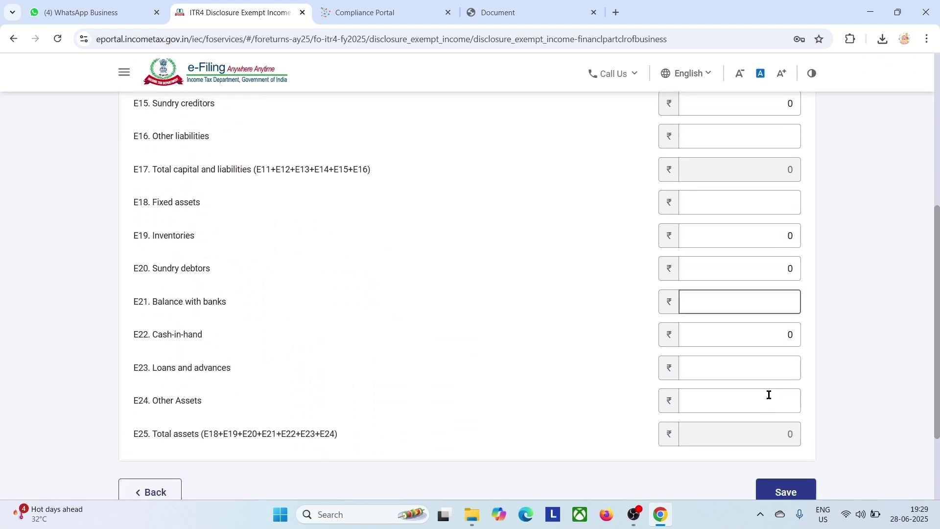
{"action": "scroll", "coordinate": [768, 395], "scroll_direction": "up", "scroll_amount": 2}
{"action": "scroll", "coordinate": [768, 394], "scroll_direction": "up", "scroll_amount": 3}
{"action": "scroll", "coordinate": [768, 394], "scroll_direction": "down", "scroll_amount": 2}
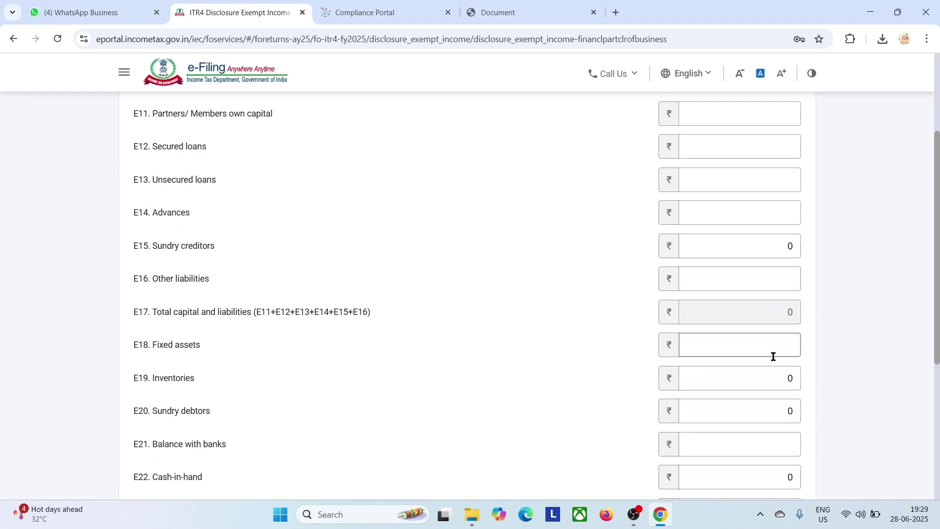
{"action": "scroll", "coordinate": [772, 357], "scroll_direction": "down", "scroll_amount": 2}
{"action": "scroll", "coordinate": [774, 356], "scroll_direction": "down", "scroll_amount": 3}
{"action": "scroll", "coordinate": [773, 356], "scroll_direction": "up", "scroll_amount": 4}
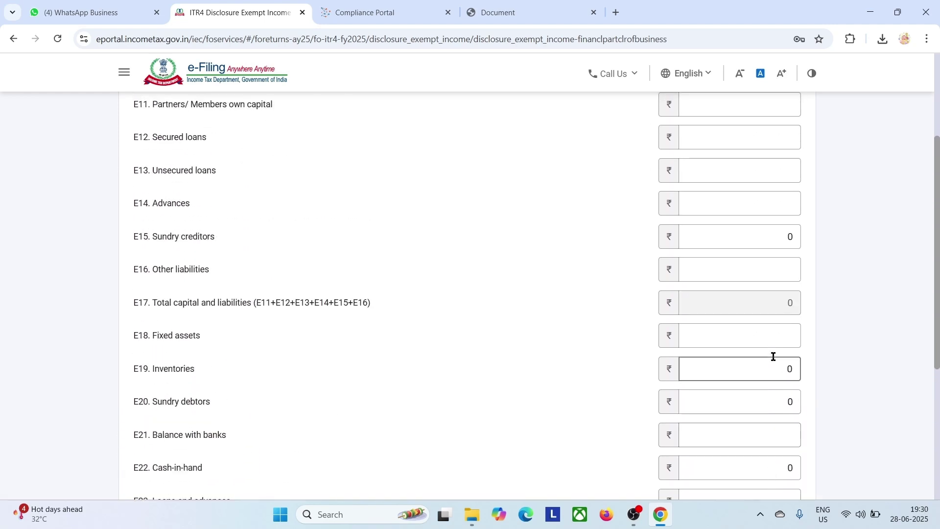
{"action": "scroll", "coordinate": [773, 357], "scroll_direction": "down", "scroll_amount": 5}
{"action": "left_click", "coordinate": [773, 356]}
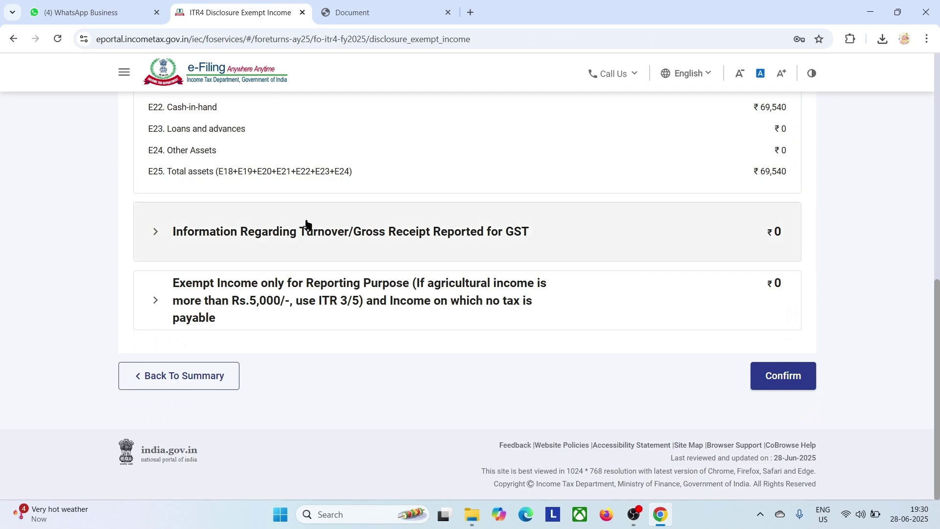
- Examine the GST turnover and exempt income sections and the nature-of-income options for a new exempt income entry, and return without saving
{"action": "left_click", "coordinate": [385, 246]}
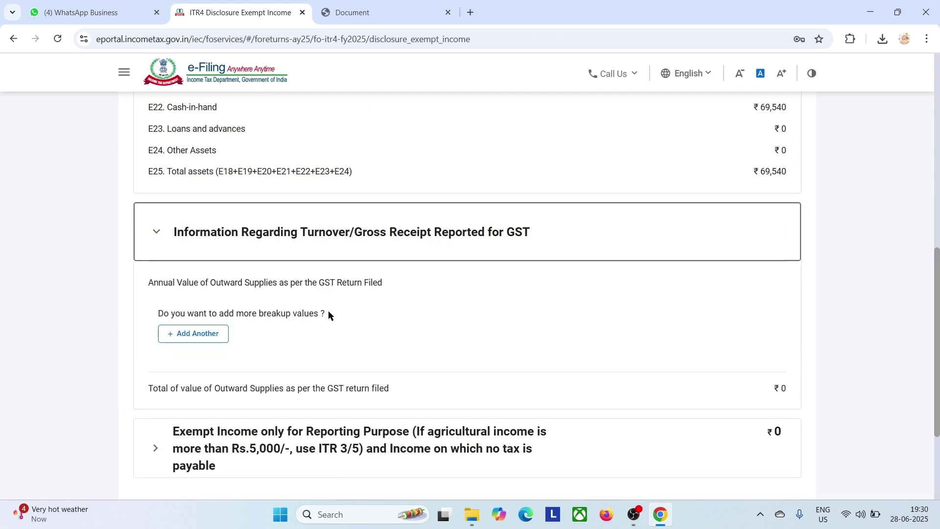
{"action": "scroll", "coordinate": [327, 310], "scroll_direction": "down", "scroll_amount": 2}
{"action": "left_click", "coordinate": [269, 346]}
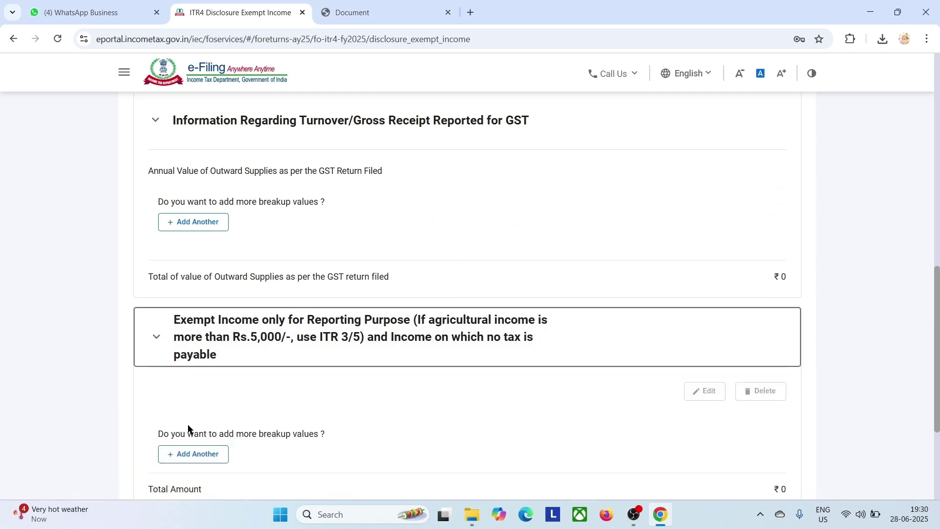
{"action": "scroll", "coordinate": [187, 428], "scroll_direction": "down", "scroll_amount": 2}
{"action": "left_click", "coordinate": [201, 356]}
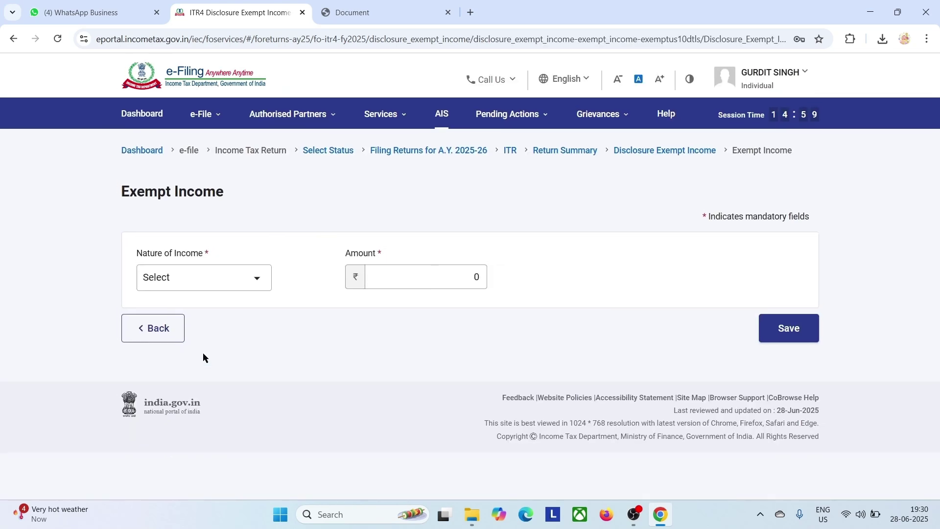
{"action": "left_click", "coordinate": [252, 283]}
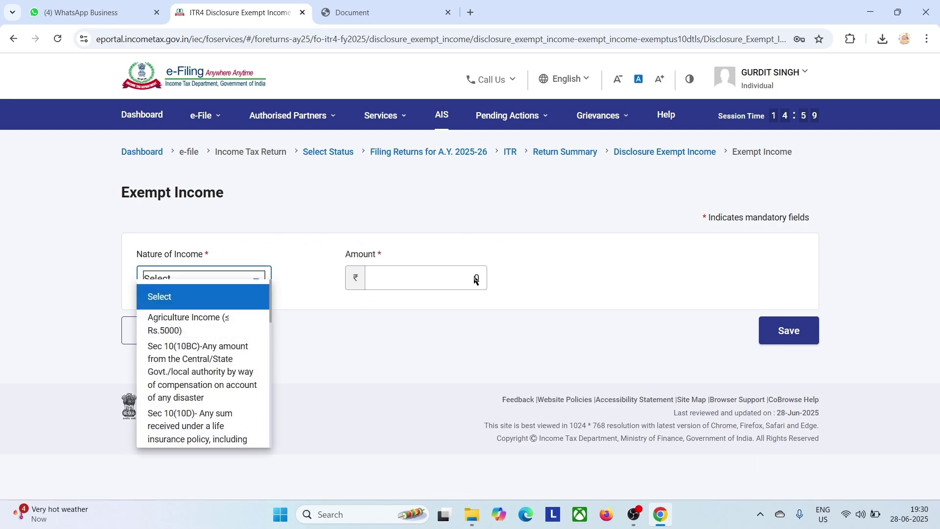
{"action": "left_click", "coordinate": [155, 338]}
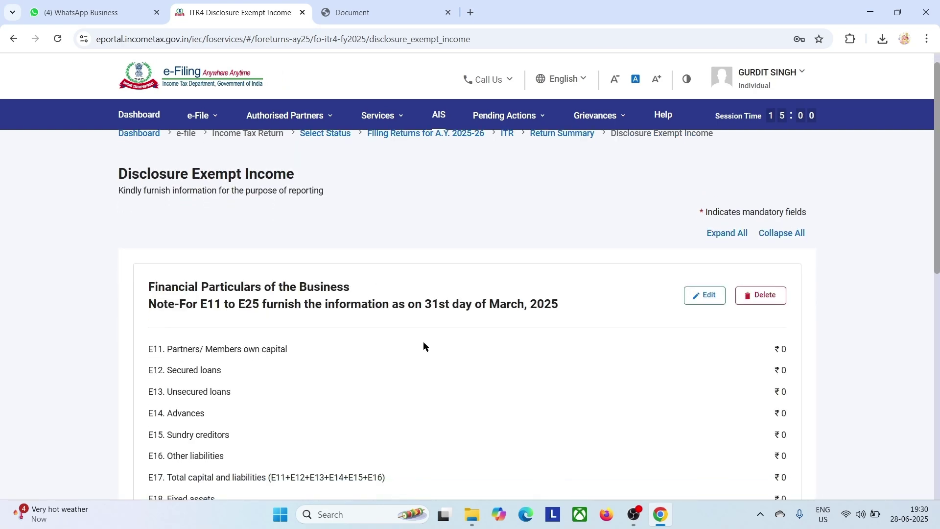
- Examine the entry form for the annual value of outward supplies per GSTIN and return to Disclosure Exempt Income without saving
{"action": "scroll", "coordinate": [440, 344], "scroll_direction": "down", "scroll_amount": 10}
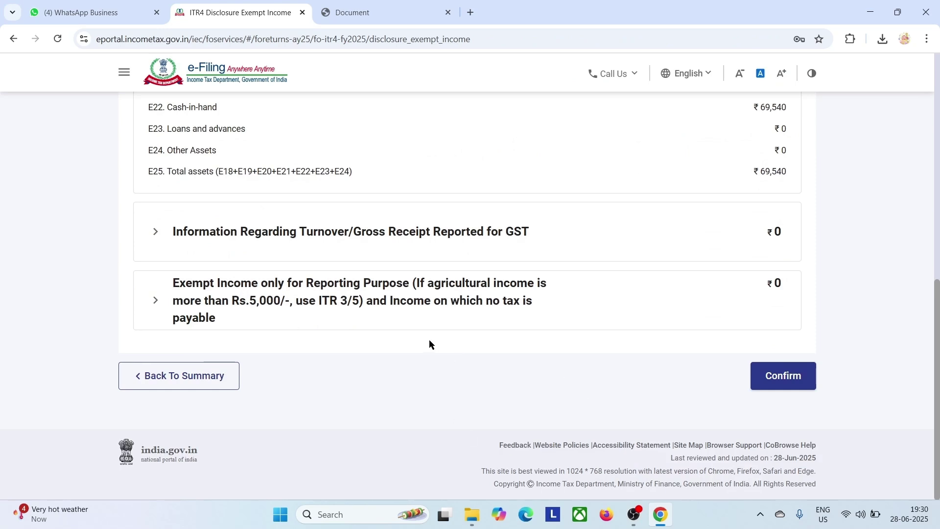
{"action": "scroll", "coordinate": [429, 339], "scroll_direction": "up", "scroll_amount": 1}
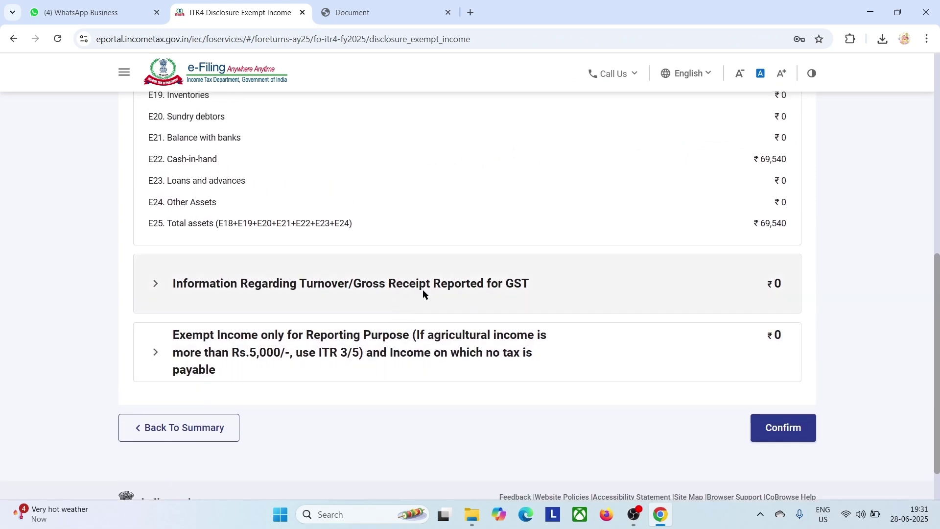
{"action": "left_click", "coordinate": [423, 292]}
{"action": "left_click", "coordinate": [203, 385]}
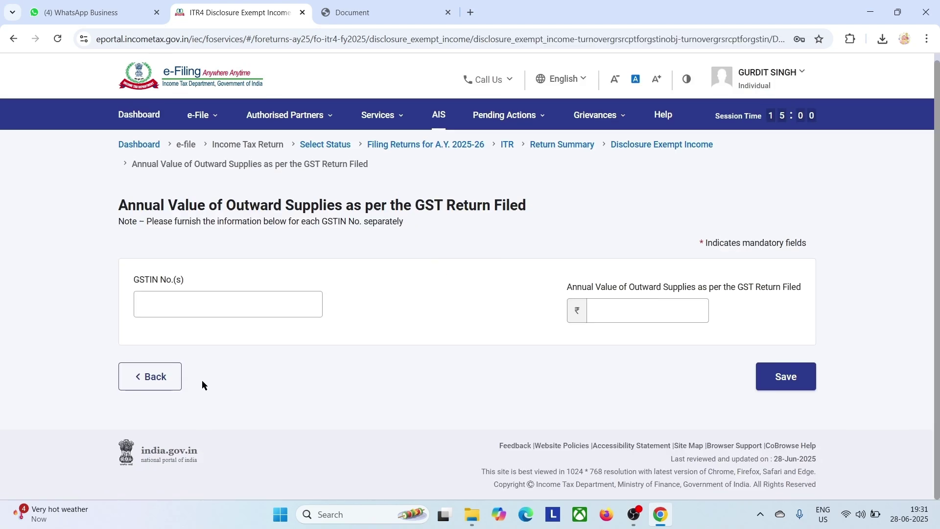
{"action": "left_click", "coordinate": [259, 297]}
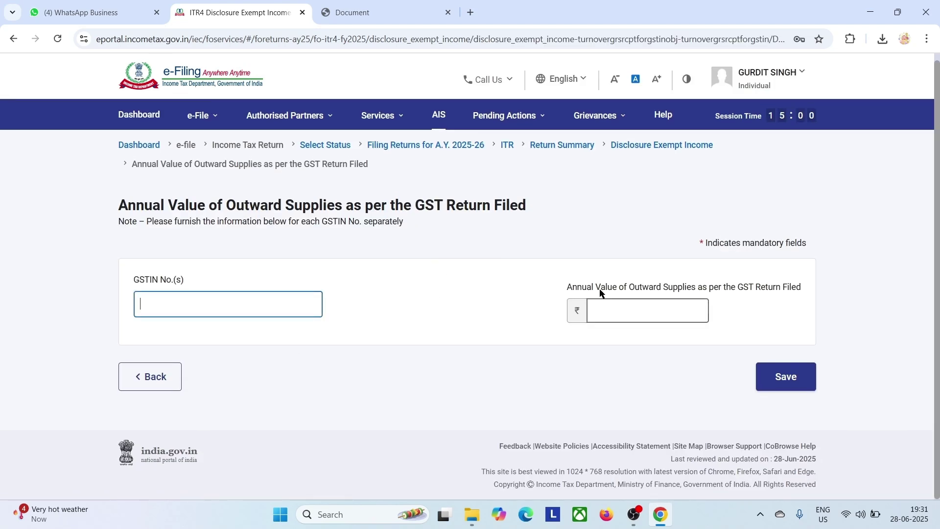
{"action": "left_click", "coordinate": [650, 307]}
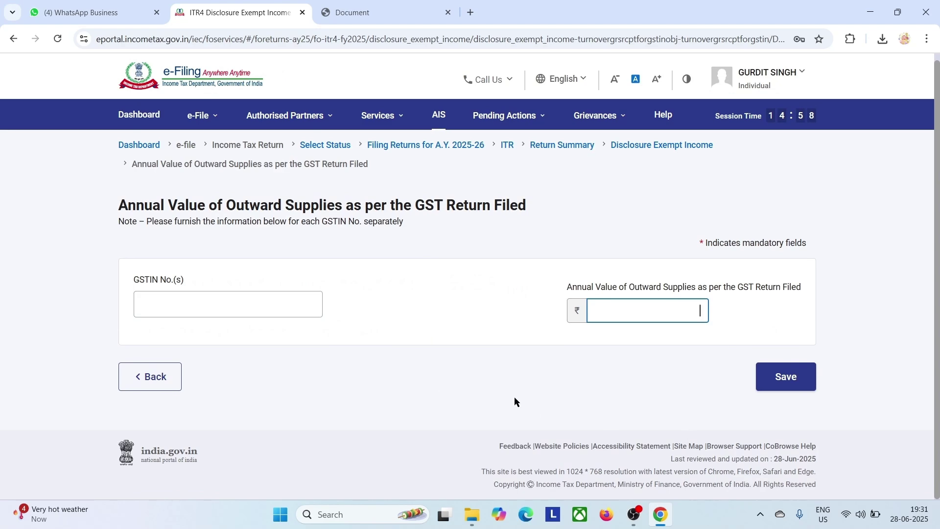
{"action": "left_click", "coordinate": [146, 377]}
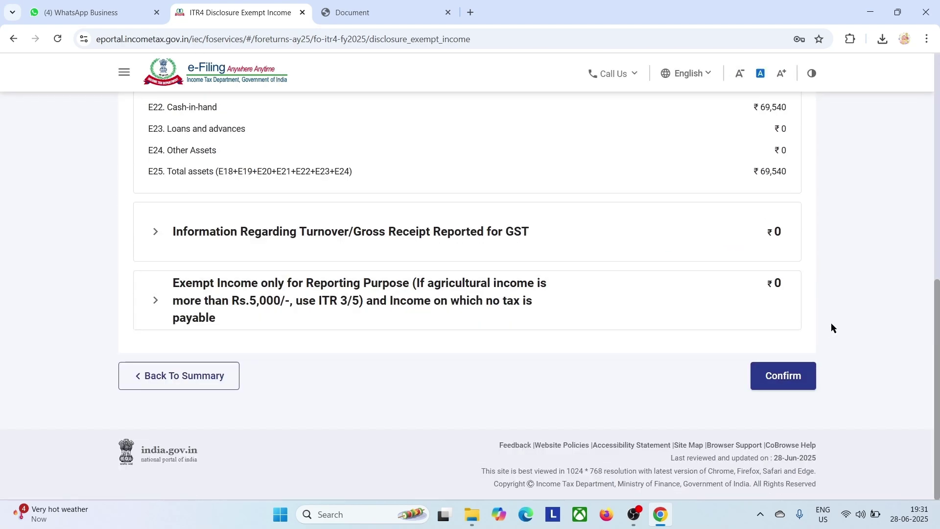
- Confirm the Disclosure Exempt Income schedule, and confirm the LTCG u/s 112A schedule with its amounts left blank
{"action": "left_click", "coordinate": [782, 373]}
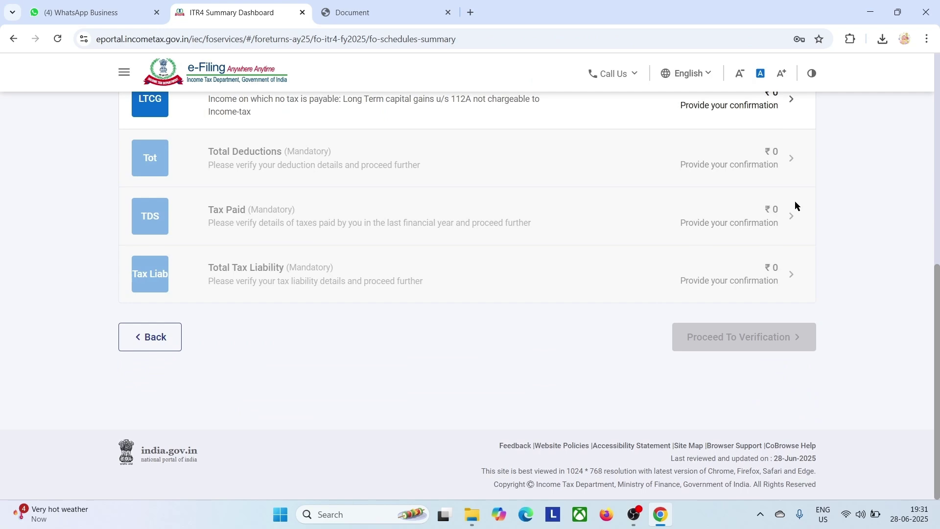
{"action": "scroll", "coordinate": [795, 201], "scroll_direction": "up", "scroll_amount": 2}
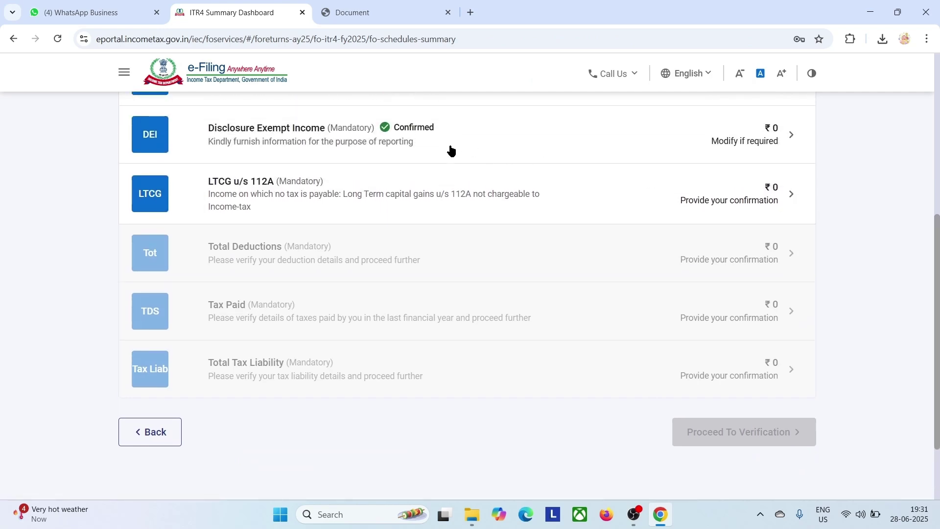
{"action": "left_click", "coordinate": [699, 211]}
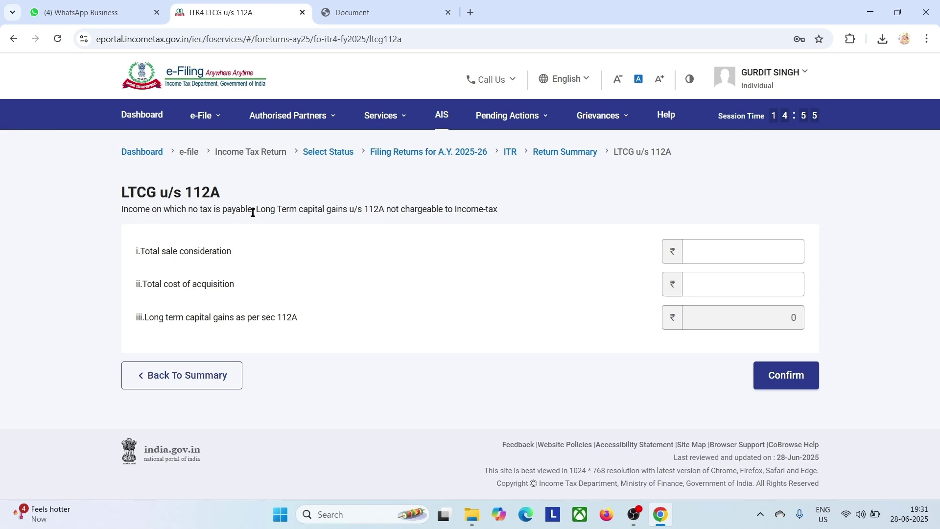
{"action": "left_click_drag", "start_coordinate": [262, 209], "coordinate": [532, 217]}
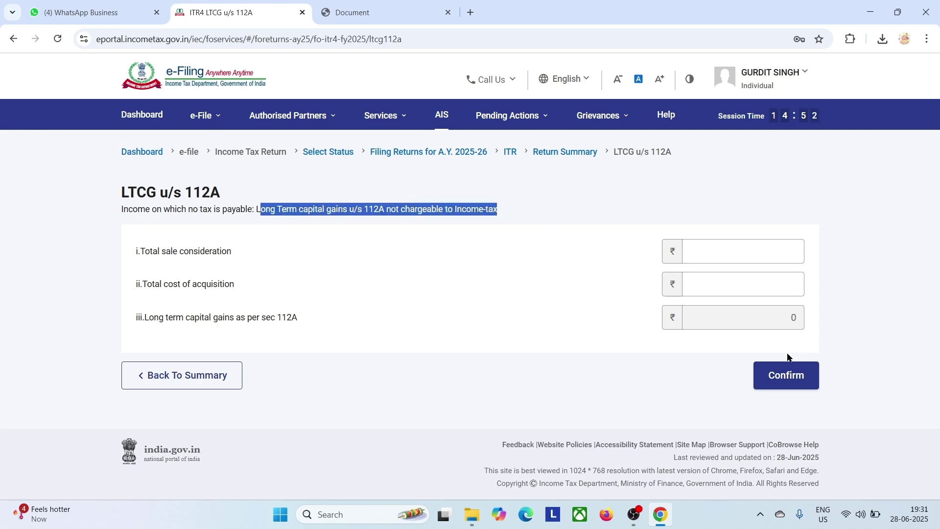
{"action": "left_click", "coordinate": [781, 378]}
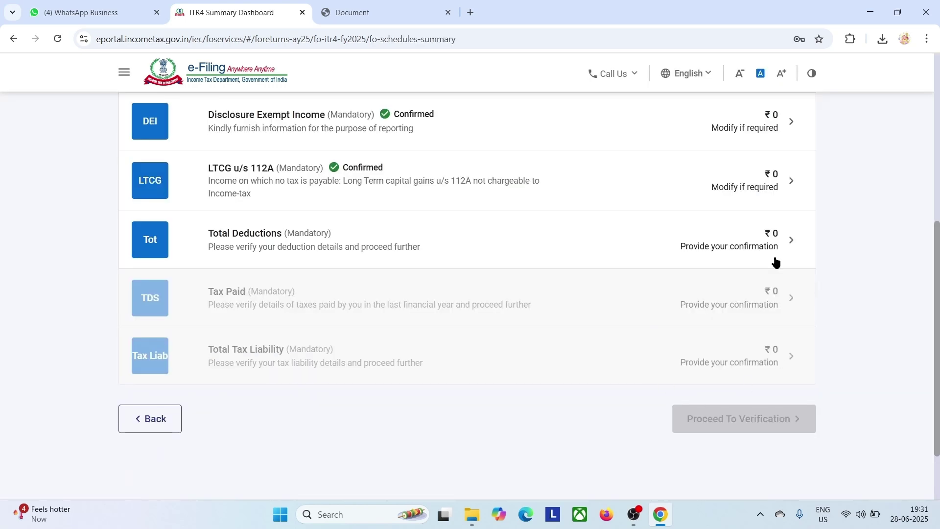
- Open the Total Deductions schedule, check the deduction totals and confirm it without claiming any deduction
{"action": "left_click", "coordinate": [719, 239]}
{"action": "scroll", "coordinate": [646, 300], "scroll_direction": "down", "scroll_amount": 2}
{"action": "scroll", "coordinate": [646, 300], "scroll_direction": "down", "scroll_amount": 6}
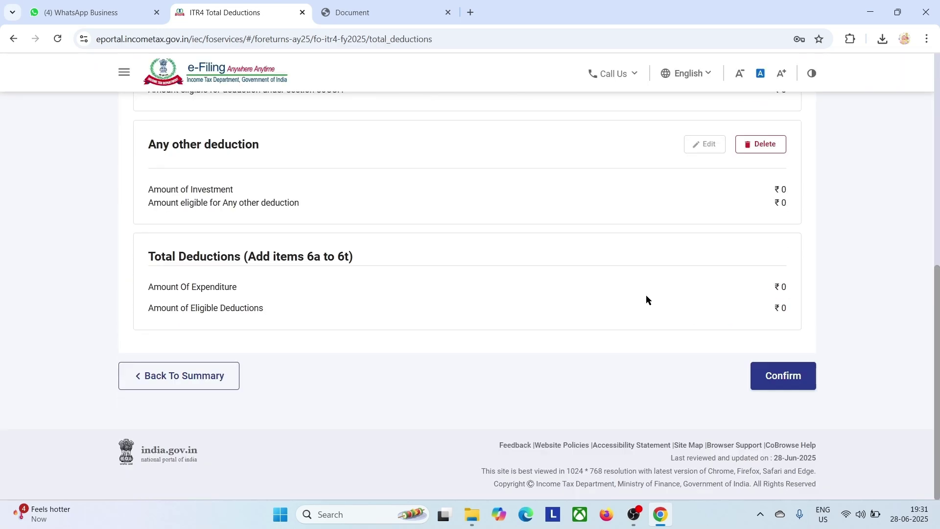
{"action": "left_click", "coordinate": [785, 382]}
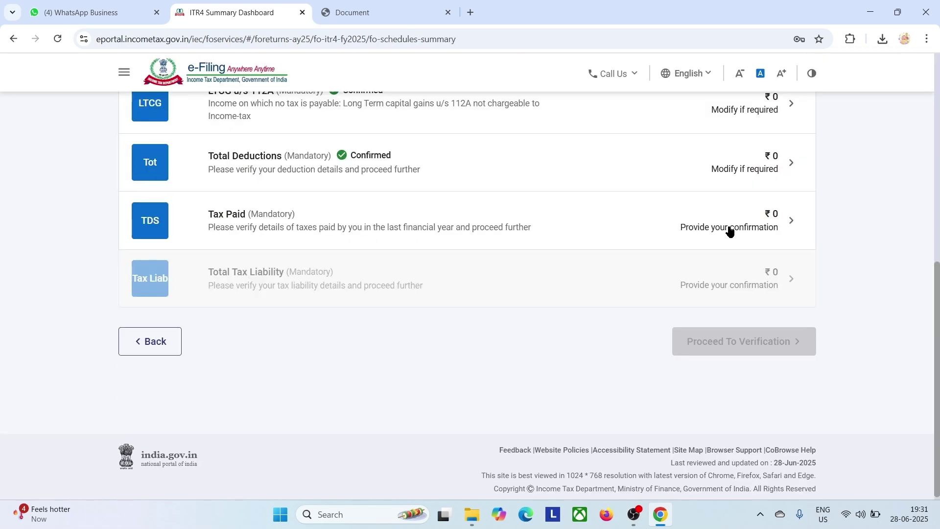
- Review the TDS, TCS, advance tax and self-assessment tax sections of the Tax Paid schedule and confirm it
{"action": "left_click", "coordinate": [730, 230]}
{"action": "scroll", "coordinate": [599, 227], "scroll_direction": "down", "scroll_amount": 2}
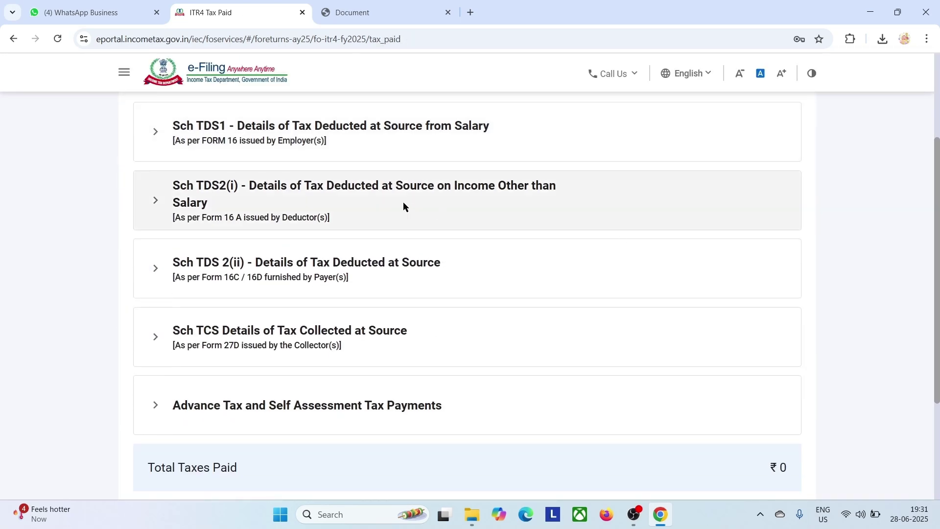
{"action": "scroll", "coordinate": [399, 268], "scroll_direction": "up", "scroll_amount": 4}
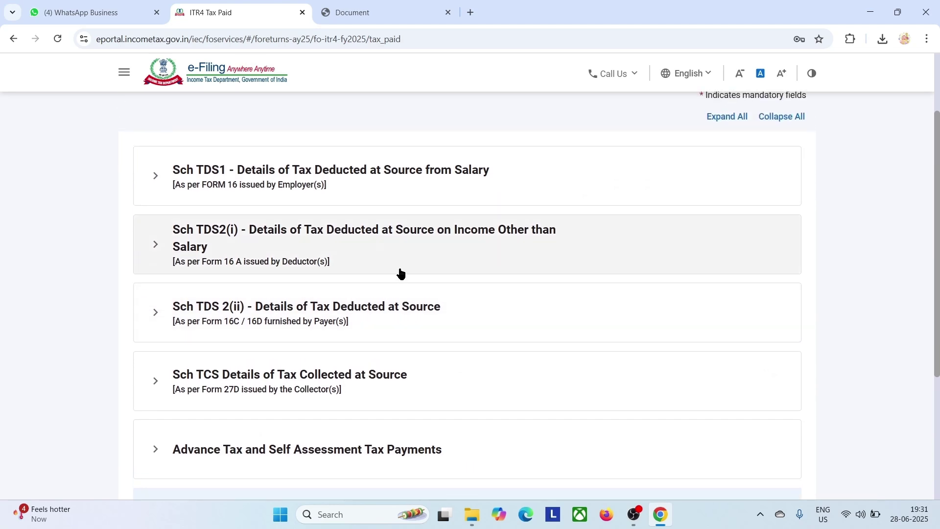
{"action": "scroll", "coordinate": [399, 273], "scroll_direction": "down", "scroll_amount": 3}
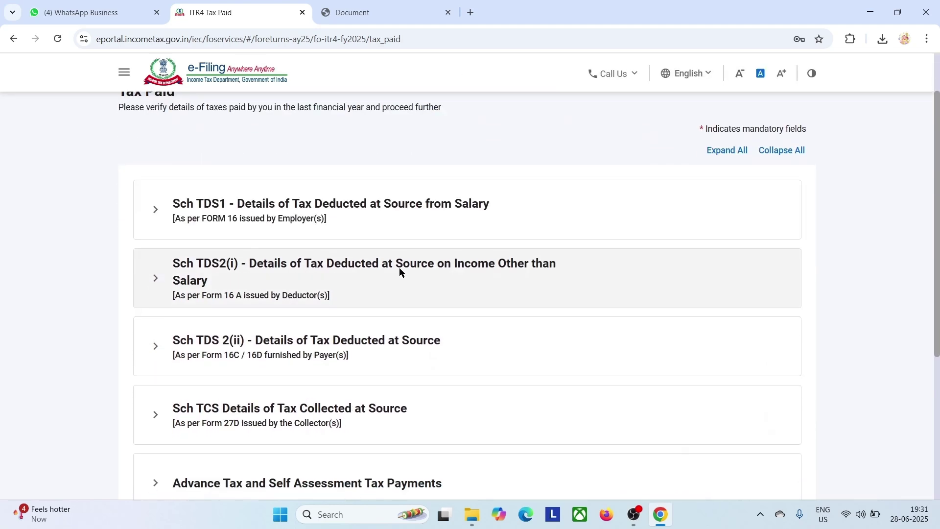
{"action": "scroll", "coordinate": [399, 272], "scroll_direction": "up", "scroll_amount": 3}
{"action": "scroll", "coordinate": [399, 272], "scroll_direction": "down", "scroll_amount": 3}
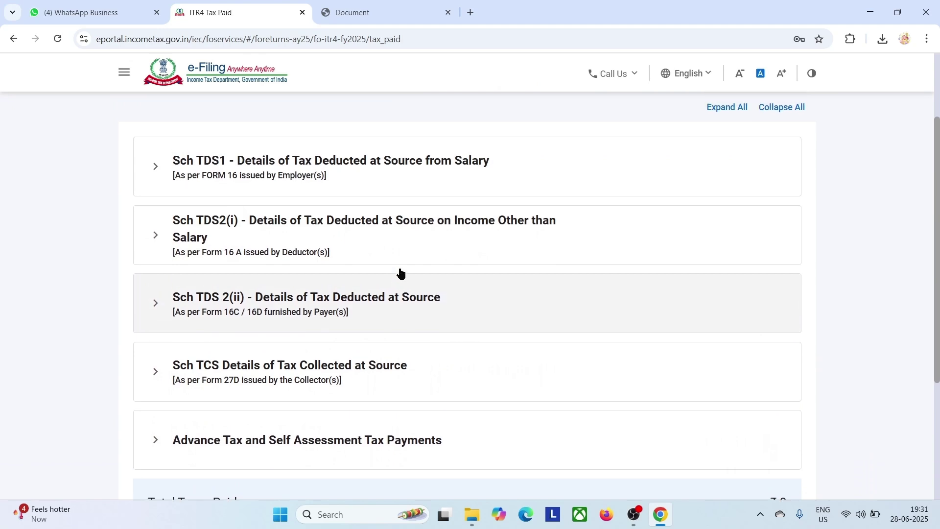
{"action": "scroll", "coordinate": [399, 272], "scroll_direction": "down", "scroll_amount": 3}
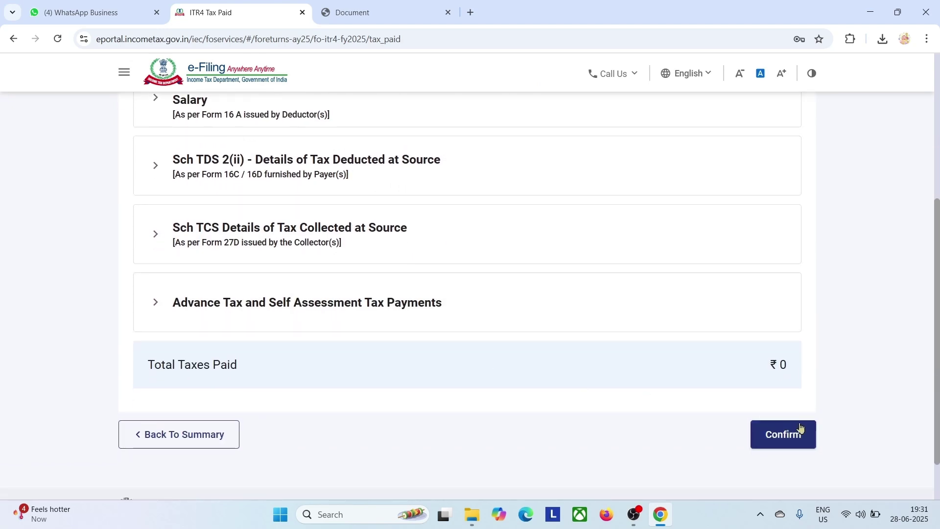
{"action": "left_click", "coordinate": [800, 431]}
{"action": "scroll", "coordinate": [756, 421], "scroll_direction": "down", "scroll_amount": 1}
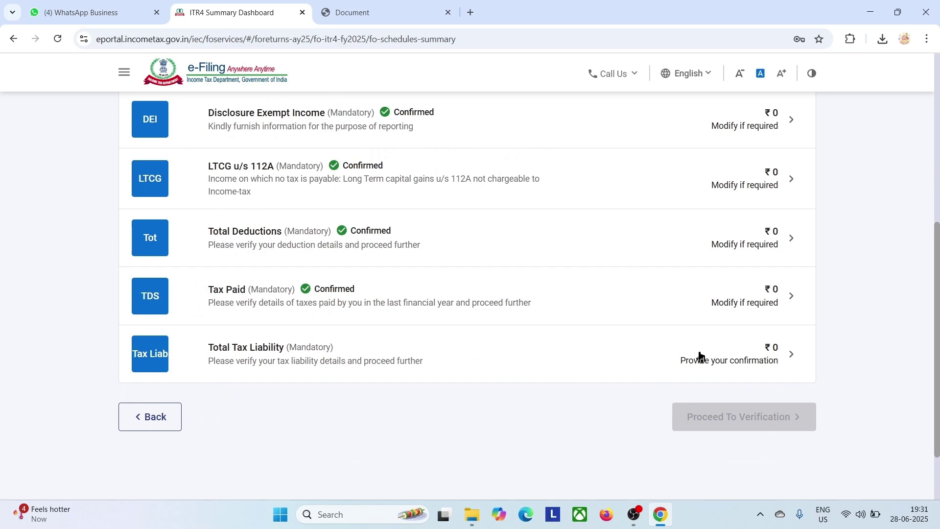
- Review the income, tax, interest and fee computation in the Total Tax Liability schedule and confirm it
{"action": "left_click", "coordinate": [699, 354]}
{"action": "scroll", "coordinate": [698, 350], "scroll_direction": "down", "scroll_amount": 1}
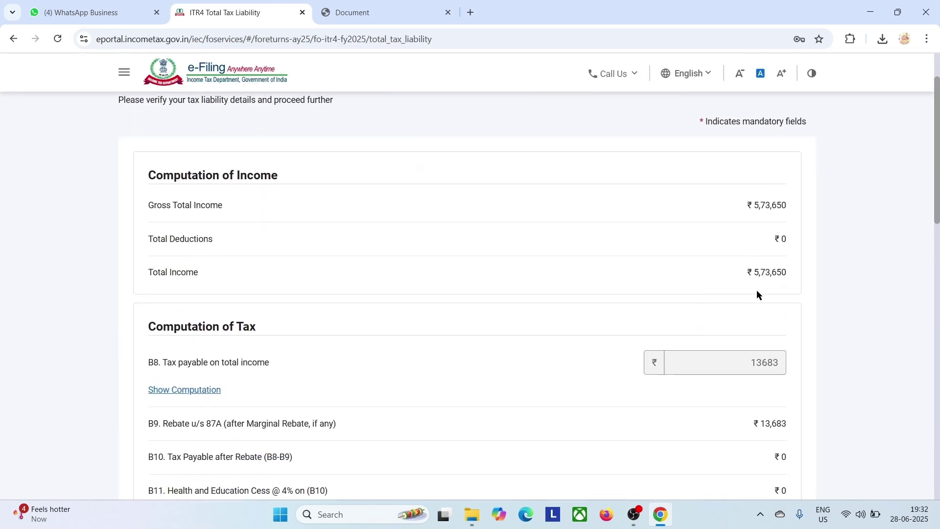
{"action": "scroll", "coordinate": [761, 289], "scroll_direction": "down", "scroll_amount": 15}
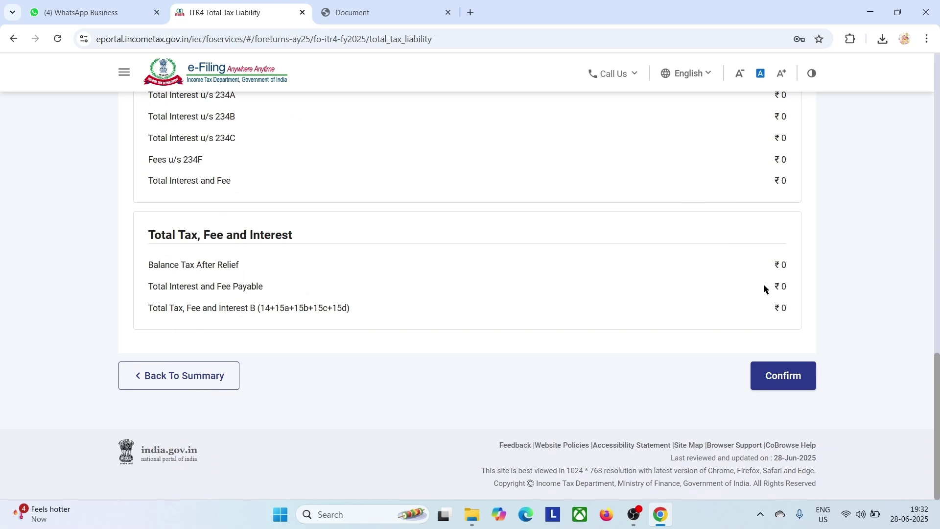
{"action": "left_click", "coordinate": [793, 380]}
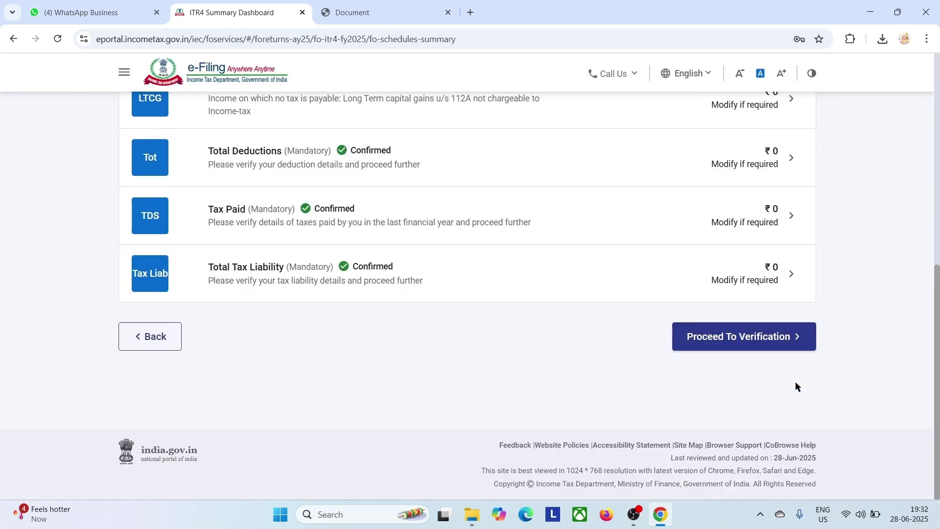
- Proceed to verification, review the tax summary down to the amount payable or refund, and continue to preview and submit the return
{"action": "left_click", "coordinate": [758, 349]}
{"action": "scroll", "coordinate": [764, 426], "scroll_direction": "down", "scroll_amount": 18}
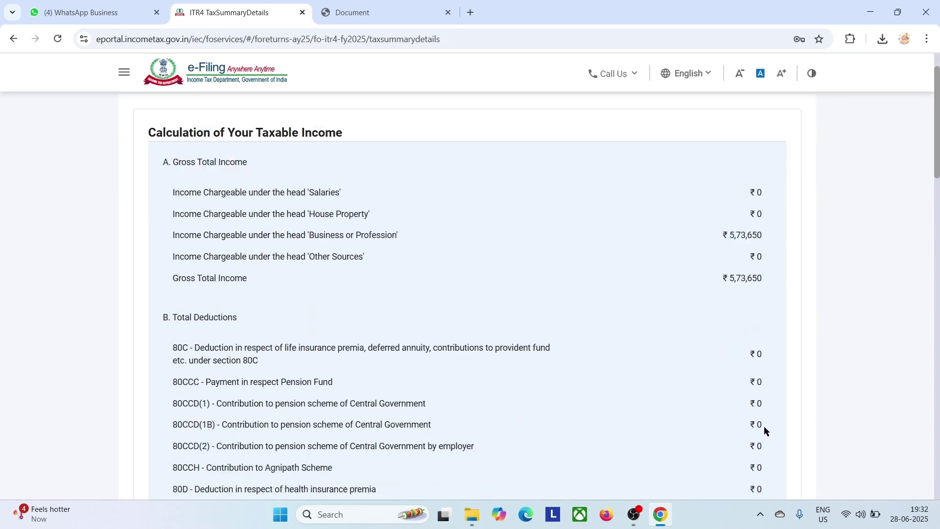
{"action": "scroll", "coordinate": [765, 427], "scroll_direction": "down", "scroll_amount": 8}
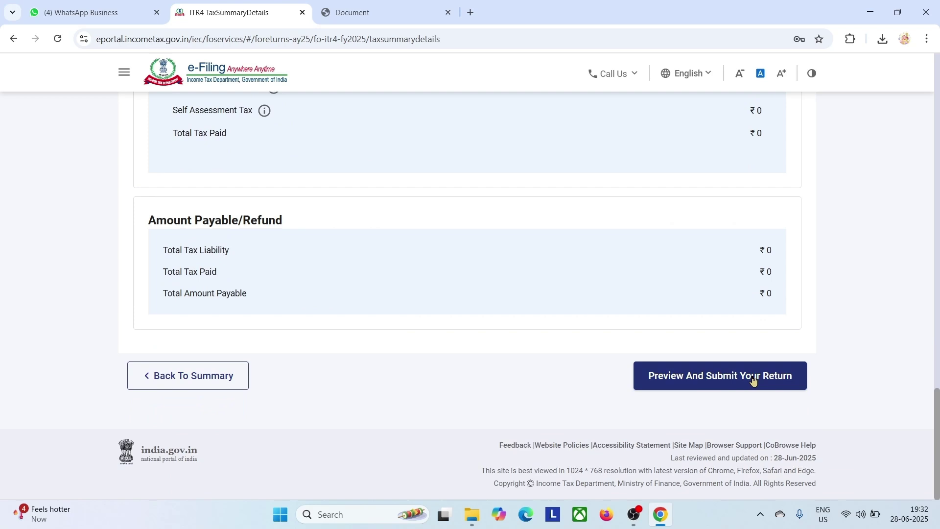
{"action": "left_click", "coordinate": [753, 377]}
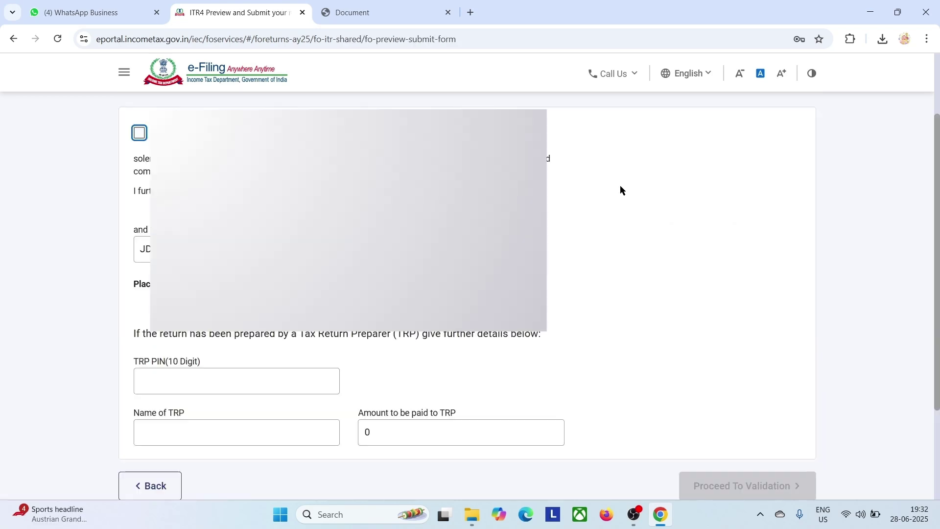
- Accept the declaration without tax return preparer details, validate the return and review its preview
{"action": "left_click", "coordinate": [139, 134]}
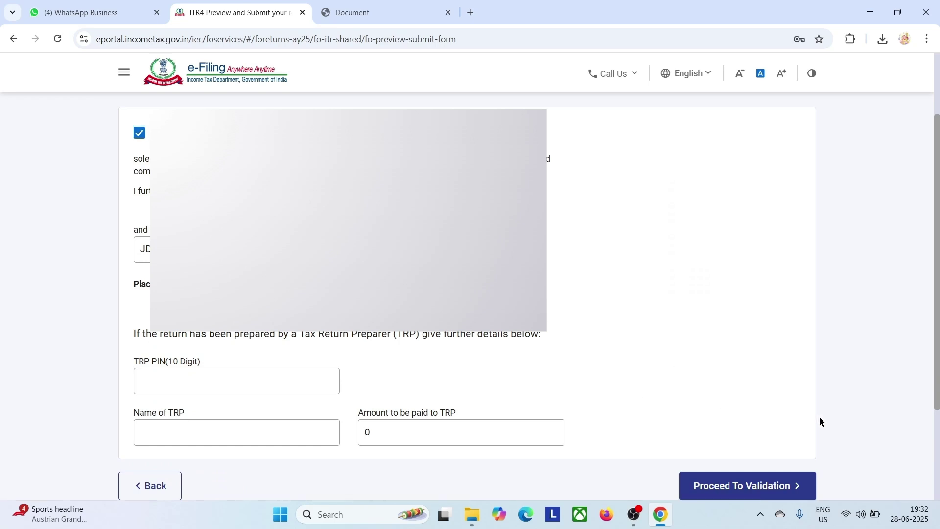
{"action": "left_click", "coordinate": [755, 490]}
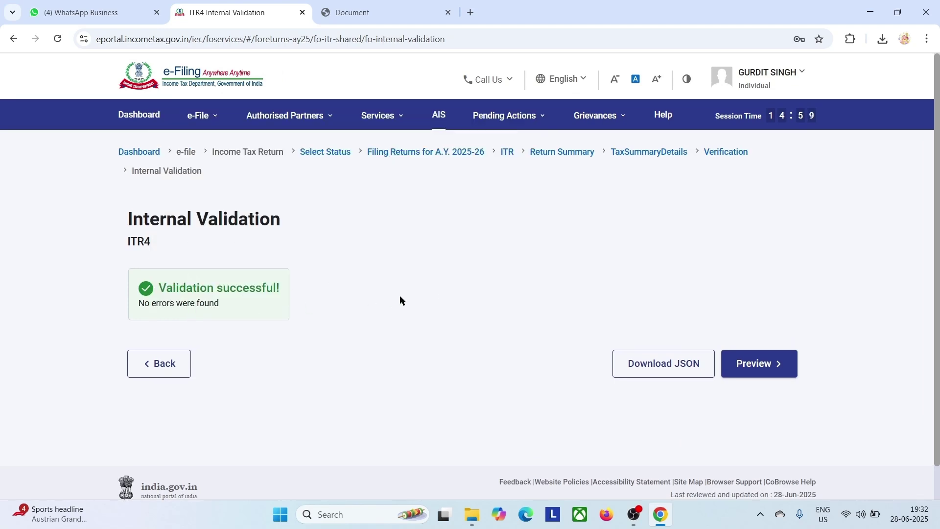
{"action": "left_click", "coordinate": [775, 377]}
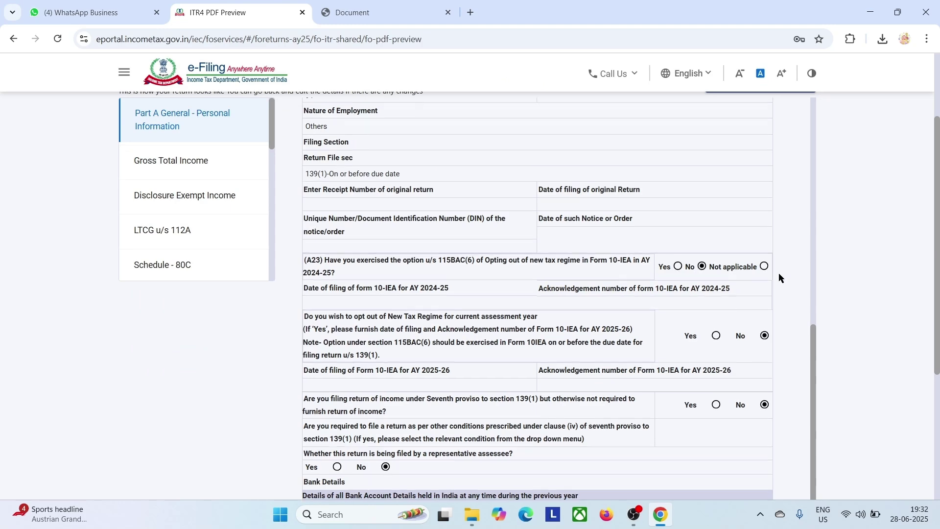
{"action": "scroll", "coordinate": [844, 279], "scroll_direction": "down", "scroll_amount": 5}
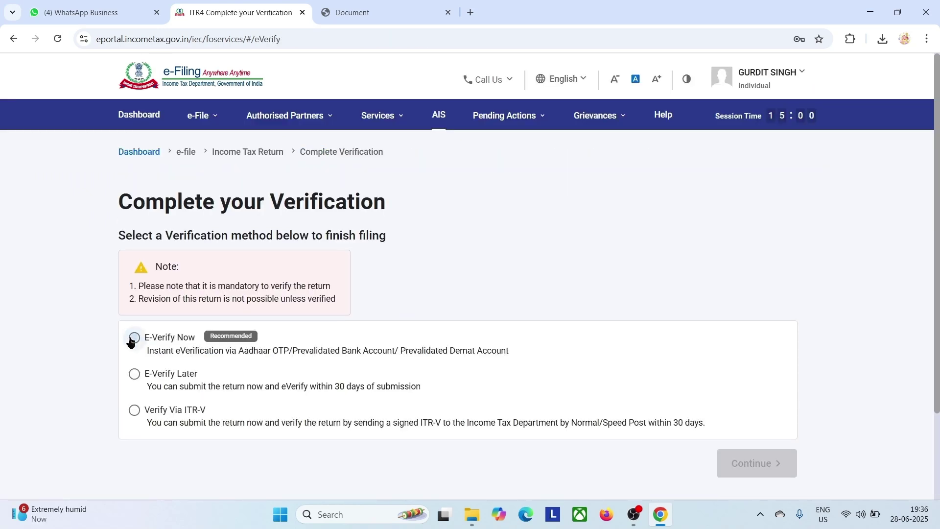
- Choose E-Verify Now using OTP on the mobile number registered with Aadhaar, agree to validate the Aadhaar details and generate the OTP
{"action": "left_click", "coordinate": [133, 337]}
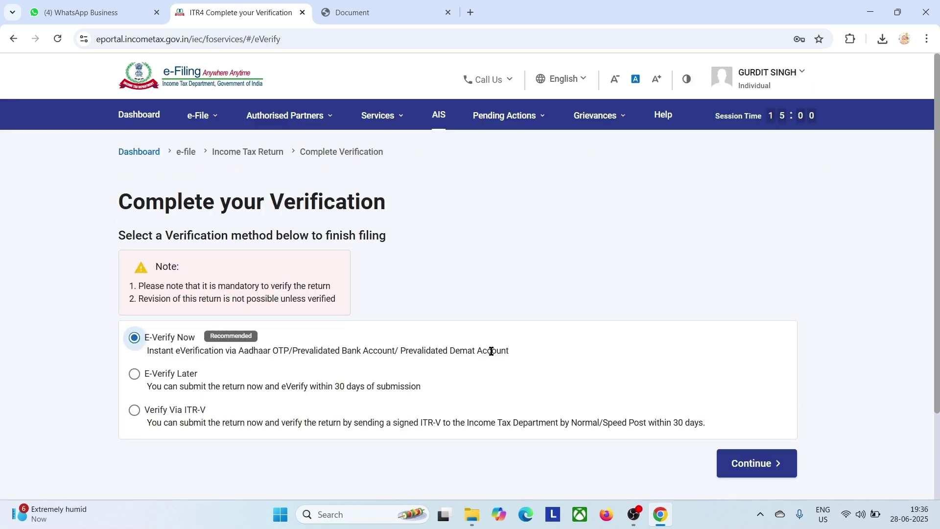
{"action": "left_click", "coordinate": [761, 465]}
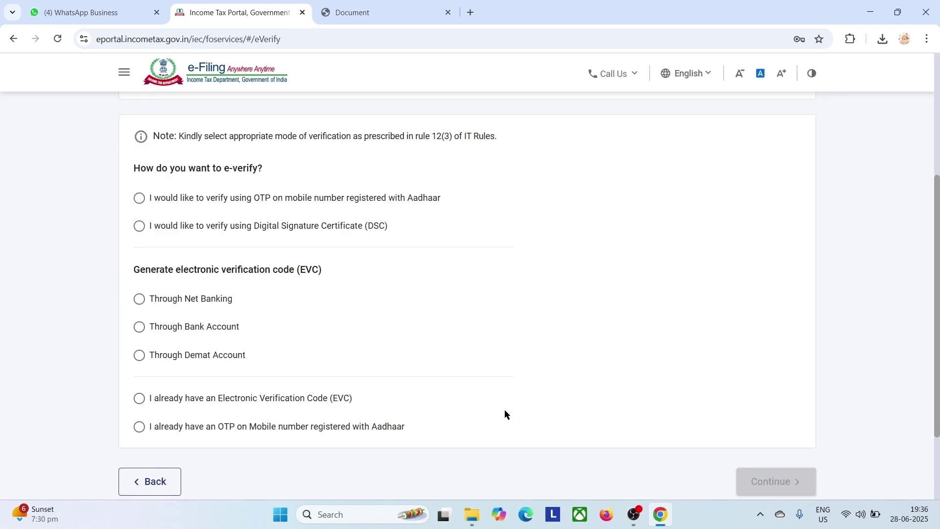
{"action": "left_click", "coordinate": [141, 199]}
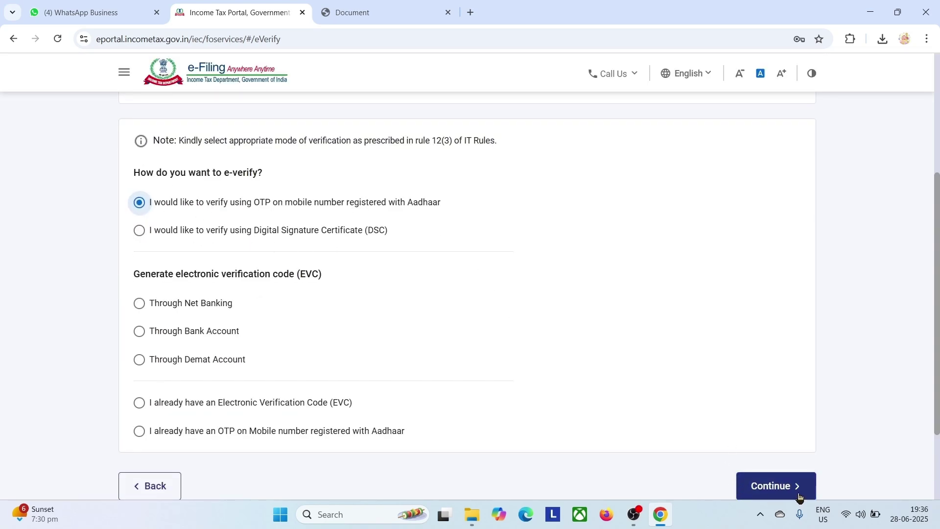
{"action": "left_click", "coordinate": [783, 492]}
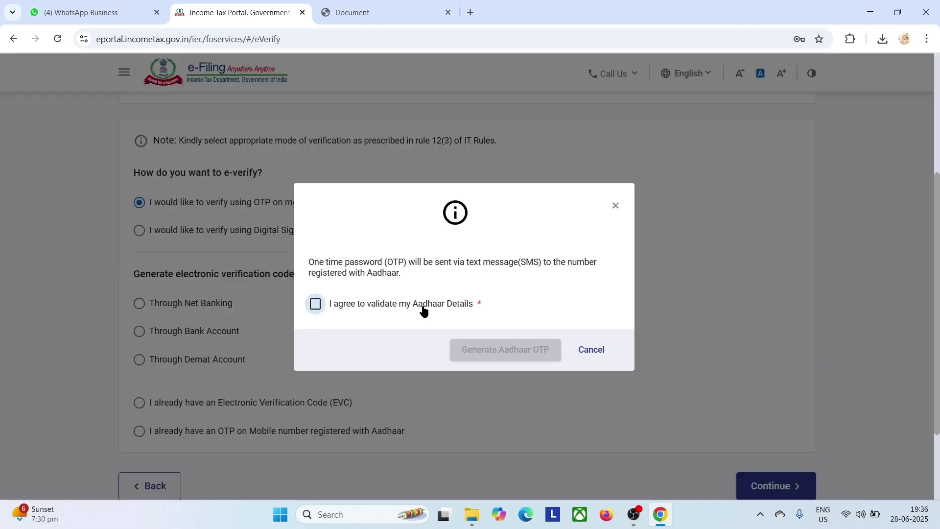
{"action": "left_click", "coordinate": [361, 307]}
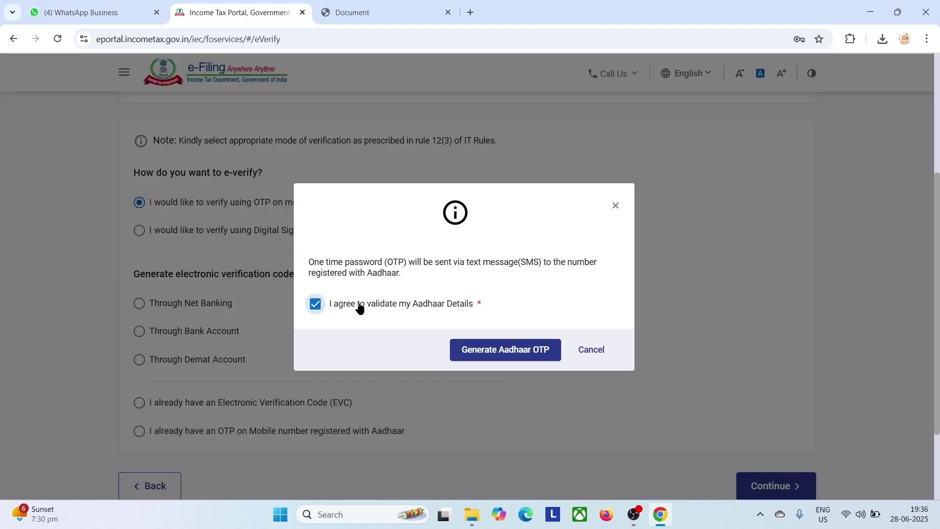
{"action": "left_click", "coordinate": [519, 358]}
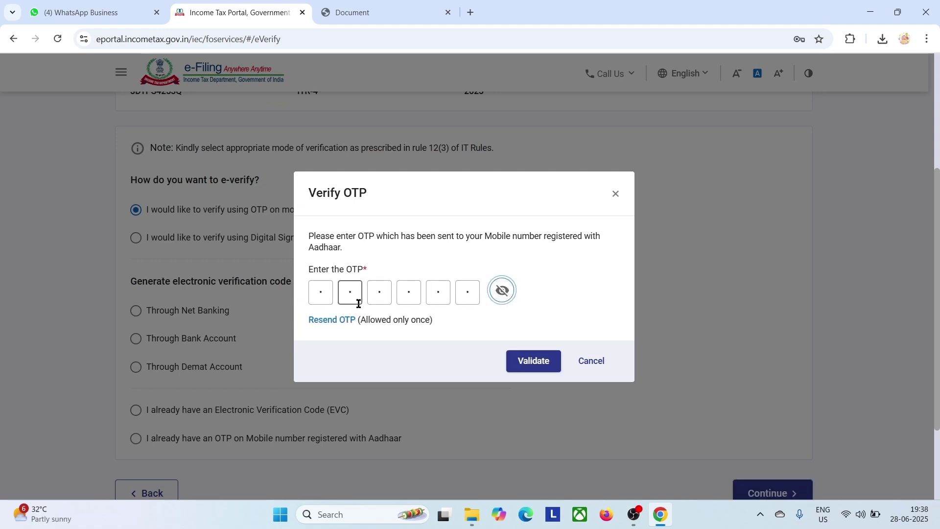
- Validate the entered Aadhaar OTP and confirm submission of the return
{"action": "left_click", "coordinate": [533, 362]}
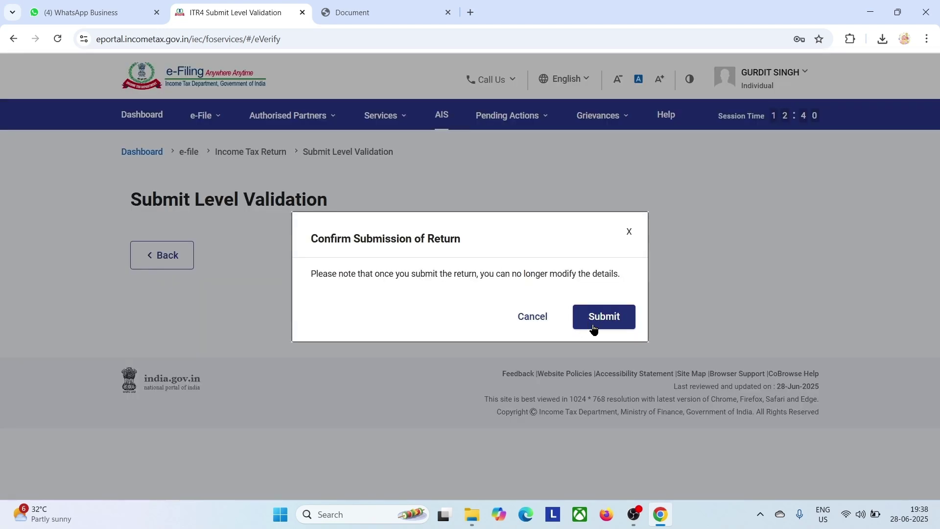
{"action": "left_click", "coordinate": [604, 317]}
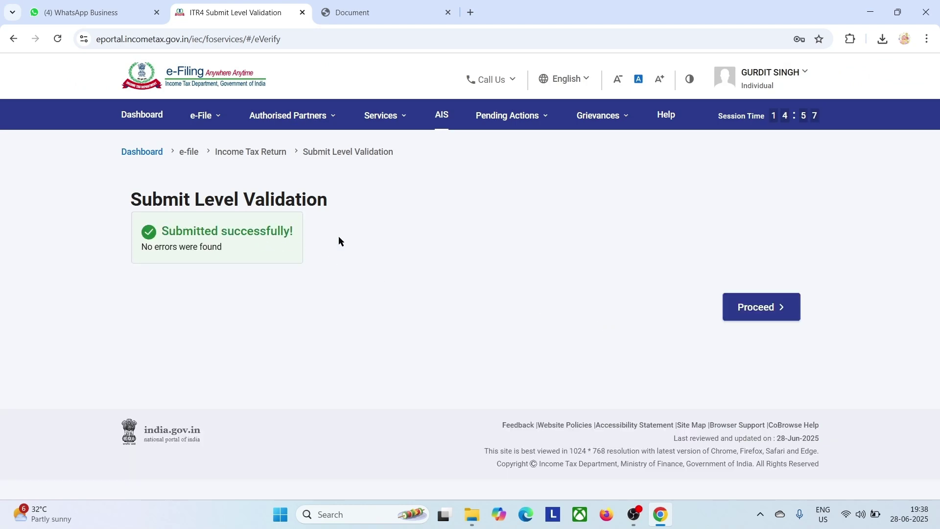
- Proceed past the submit level validation, download the filing receipt and open the acknowledgement PDF
{"action": "left_click", "coordinate": [775, 312]}
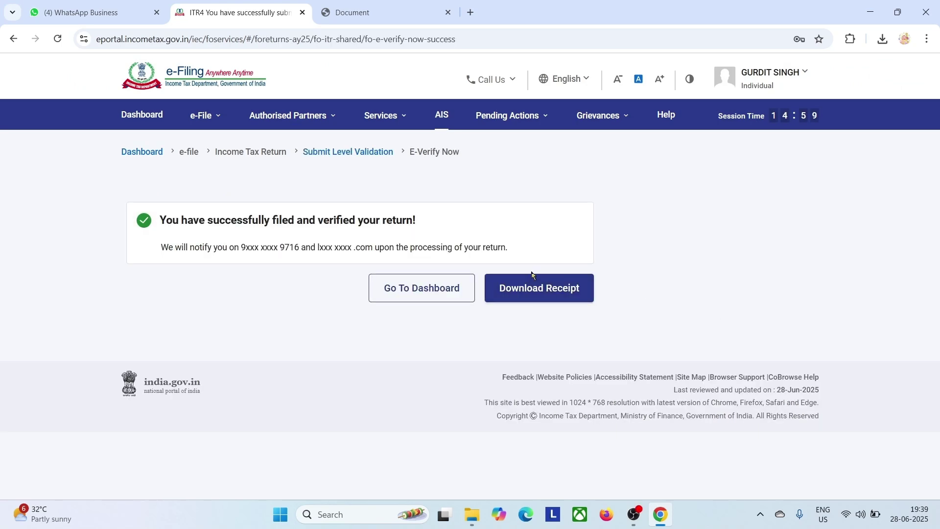
{"action": "left_click", "coordinate": [559, 296]}
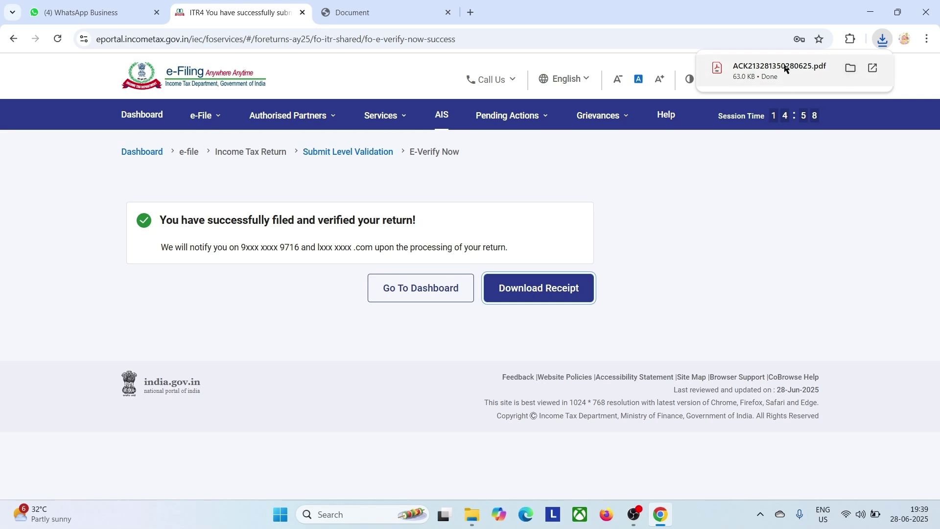
{"action": "left_click", "coordinate": [769, 70]}
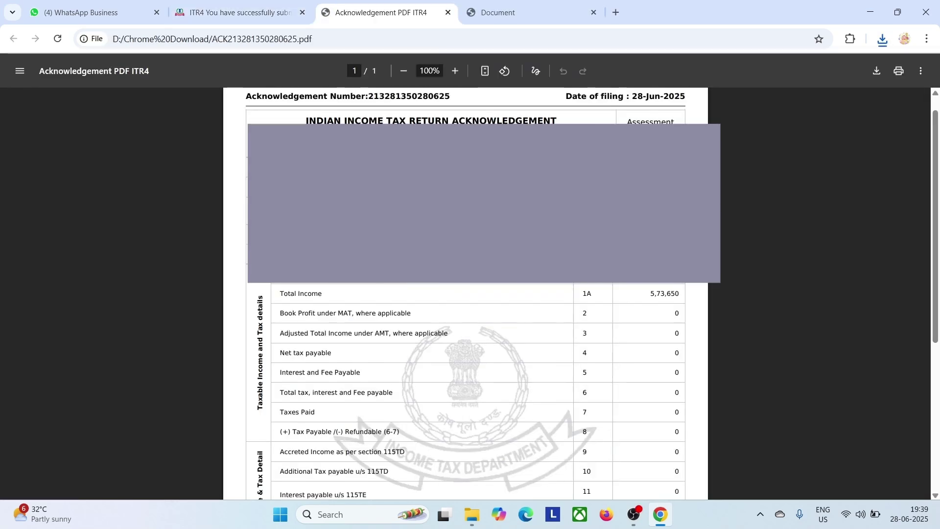